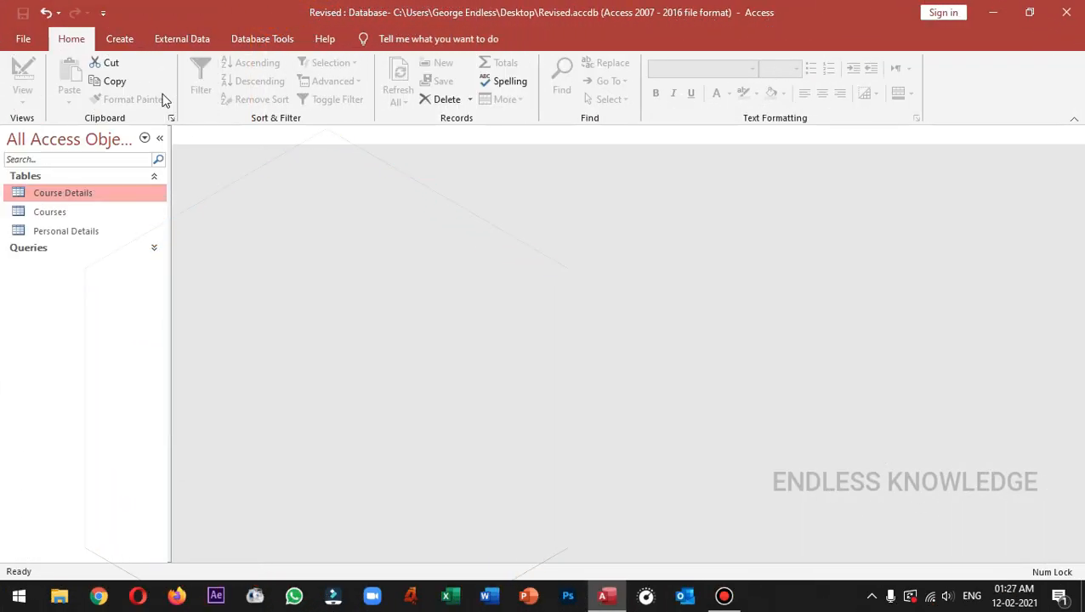
Generate a quick Course Details form and trial-edit a new record and record EK500's Last Name.
{"action": "left_click", "coordinate": [122, 39]}
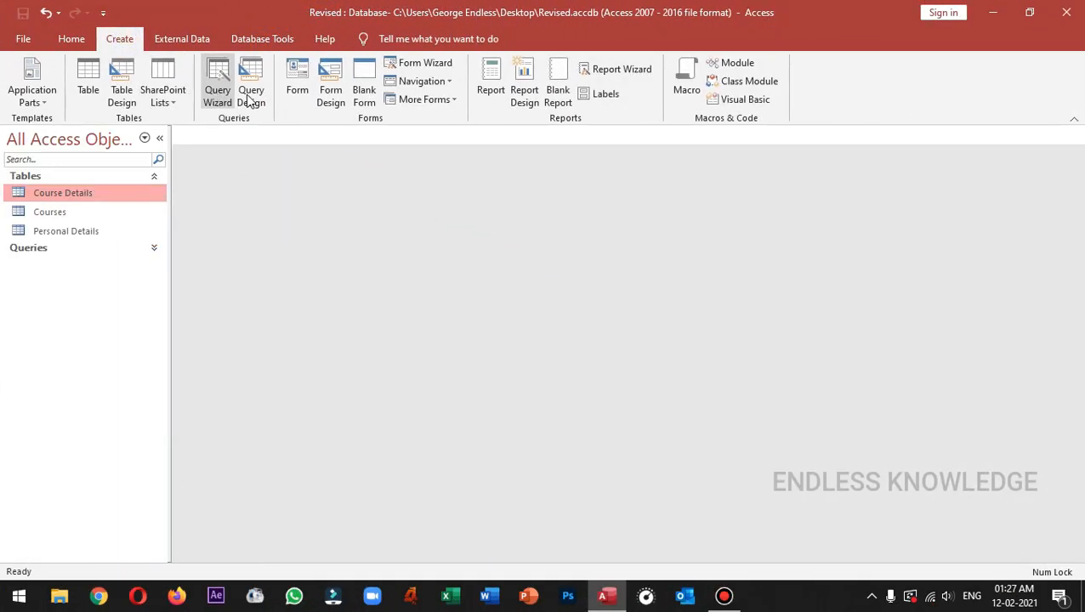
{"action": "left_click", "coordinate": [300, 85]}
{"action": "left_click", "coordinate": [1007, 571]}
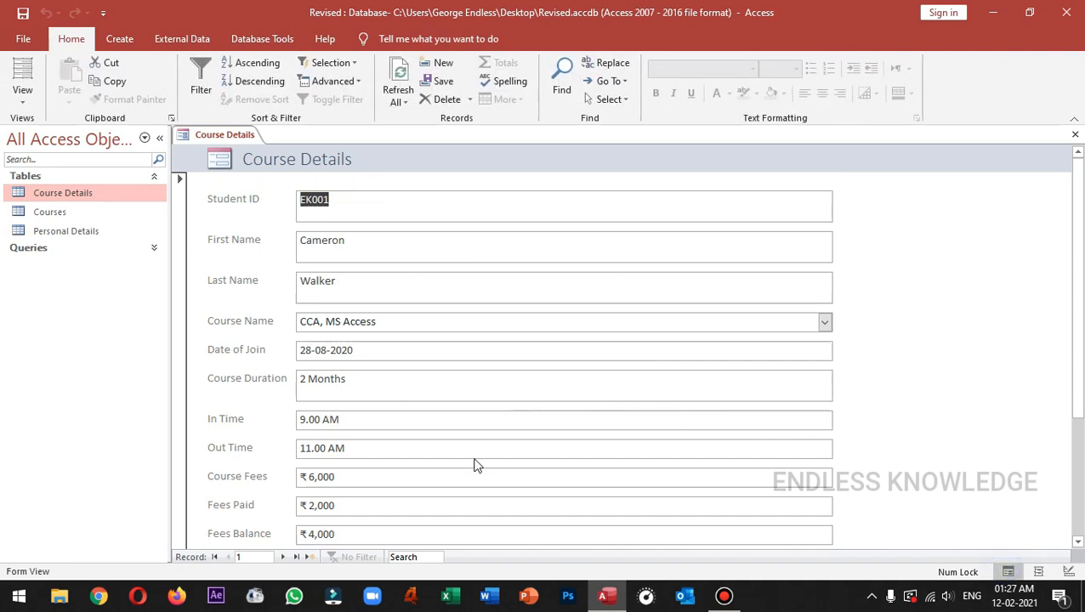
{"action": "left_click", "coordinate": [315, 556]}
{"action": "type", "text": "fdsf"}
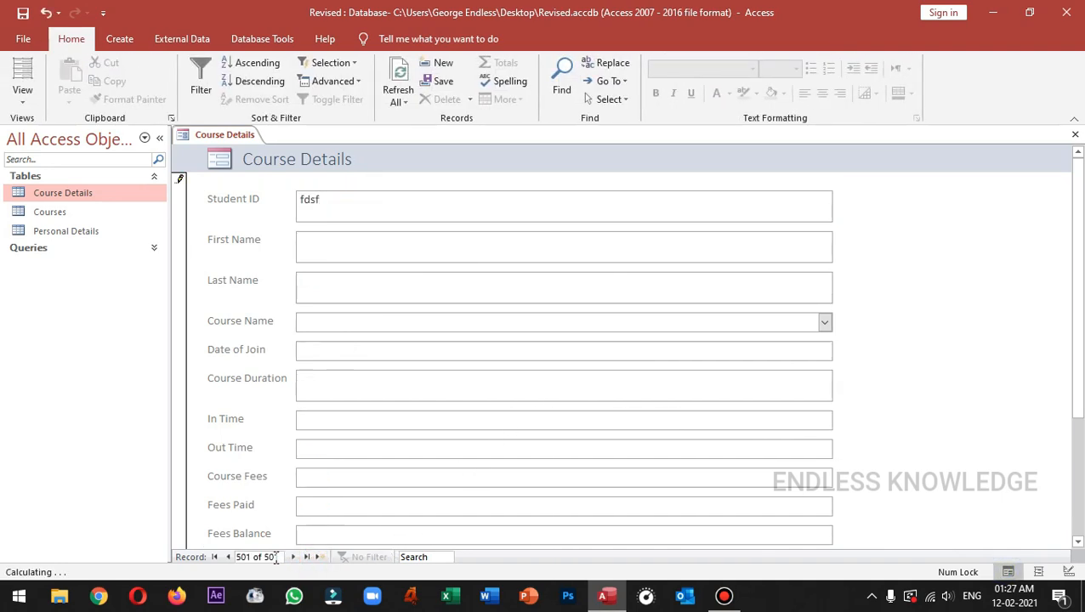
{"action": "left_click", "coordinate": [228, 557]}
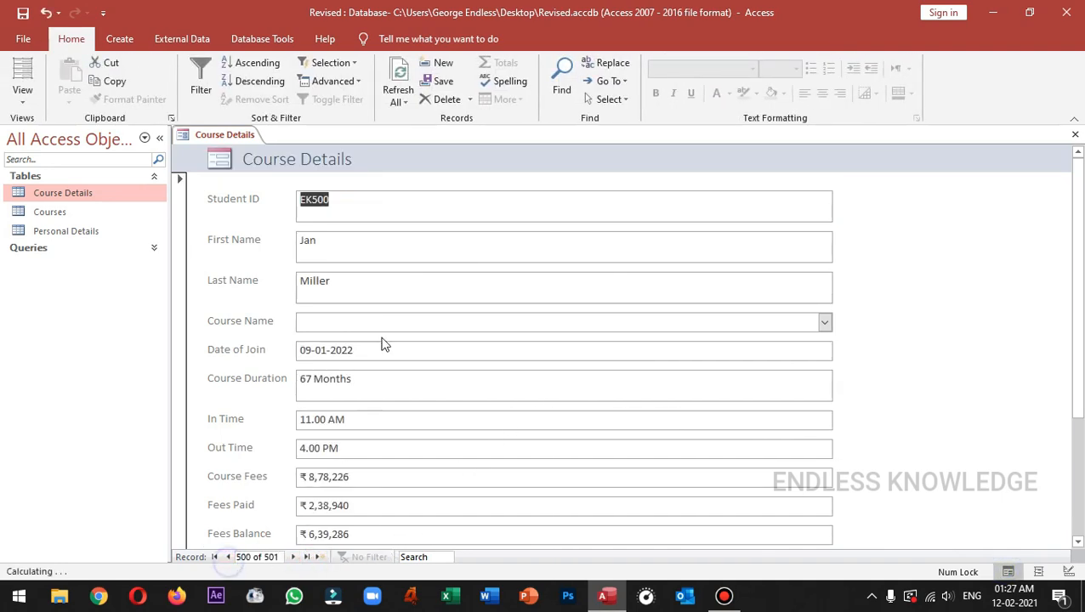
{"action": "left_click", "coordinate": [401, 295]}
{"action": "type", "text": "d"}
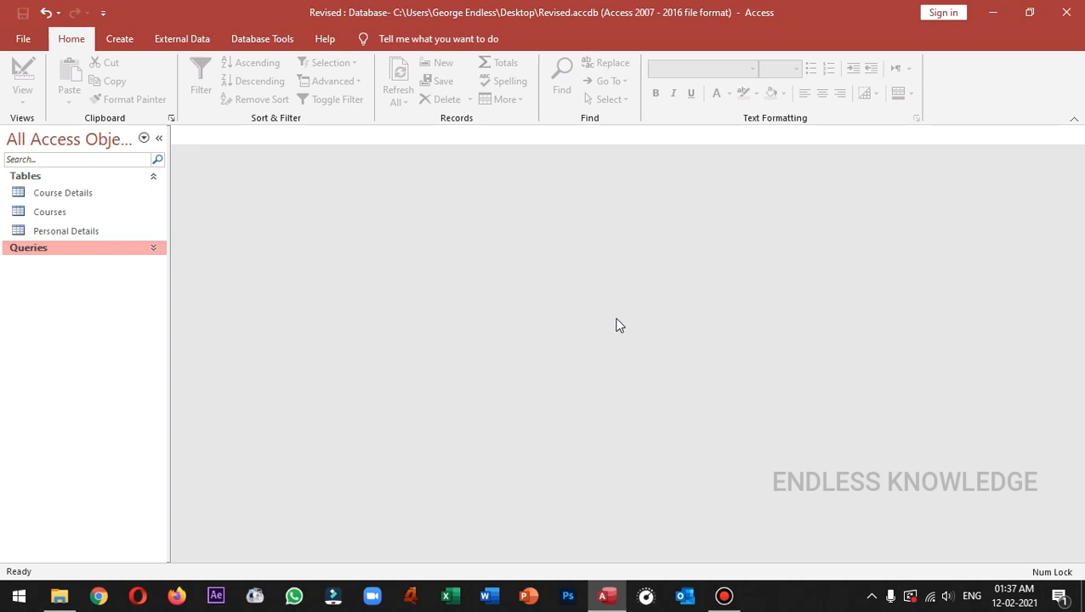
Open the Course Details and Personal Details tables, toggle between their tabs, and finish on Course Details.
{"action": "double_click", "coordinate": [119, 194]}
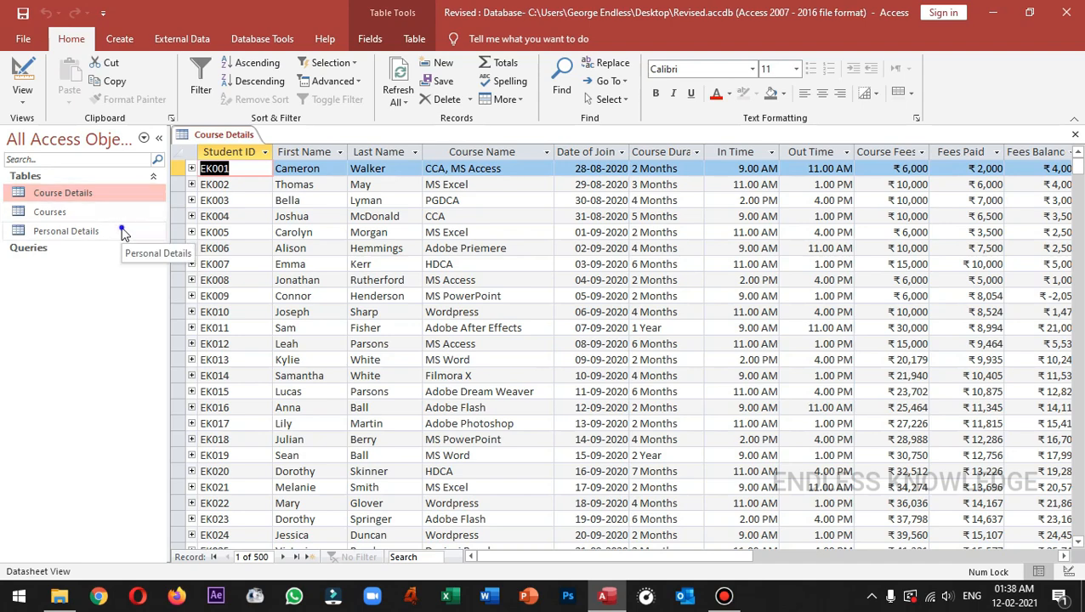
{"action": "double_click", "coordinate": [123, 233]}
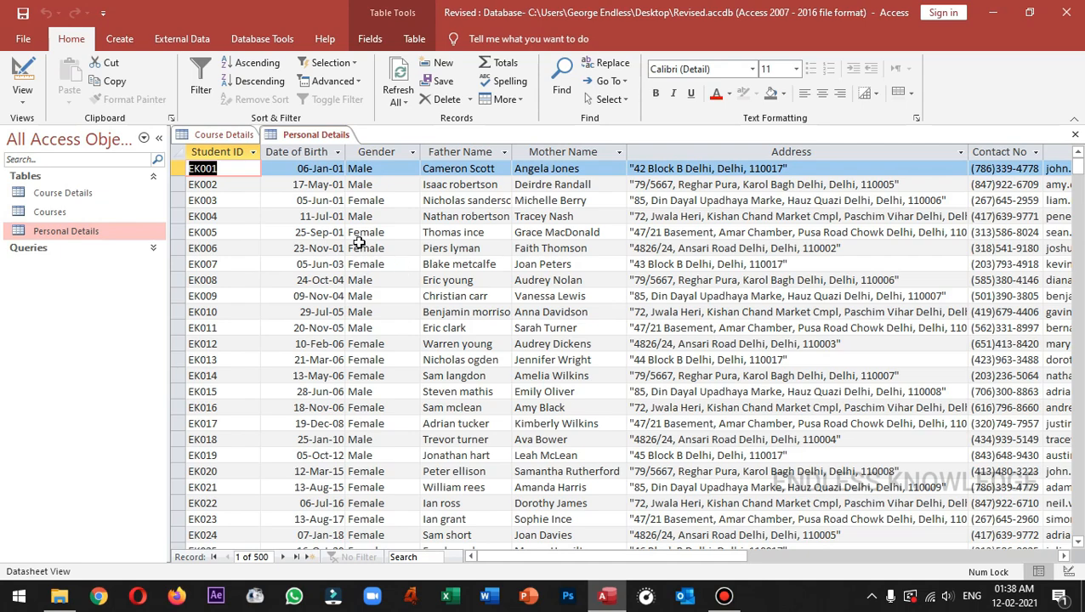
{"action": "left_click", "coordinate": [225, 136]}
{"action": "left_click", "coordinate": [307, 138]}
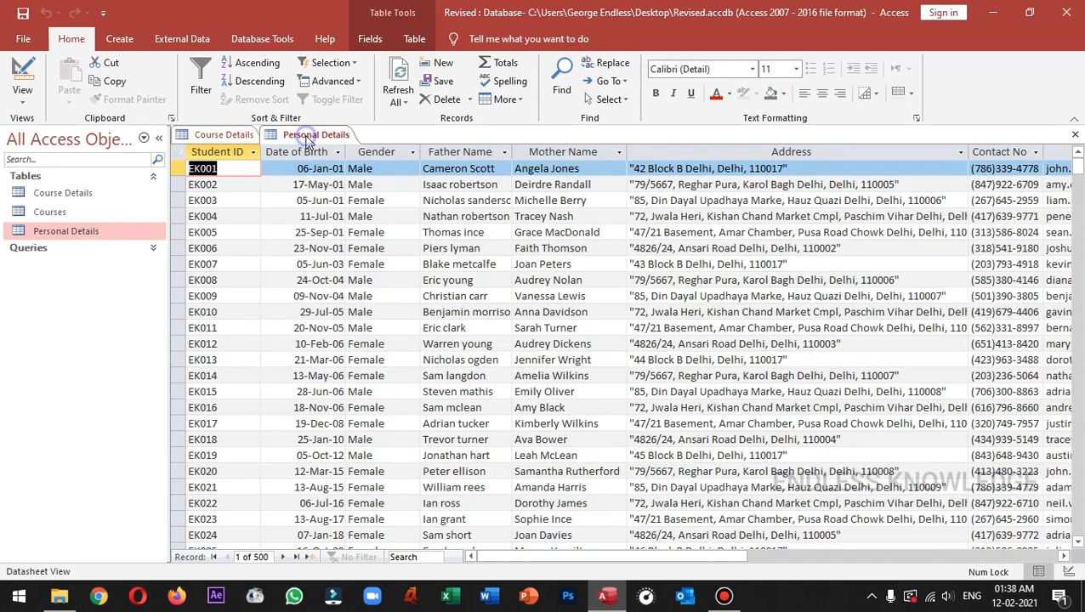
{"action": "left_click", "coordinate": [242, 137]}
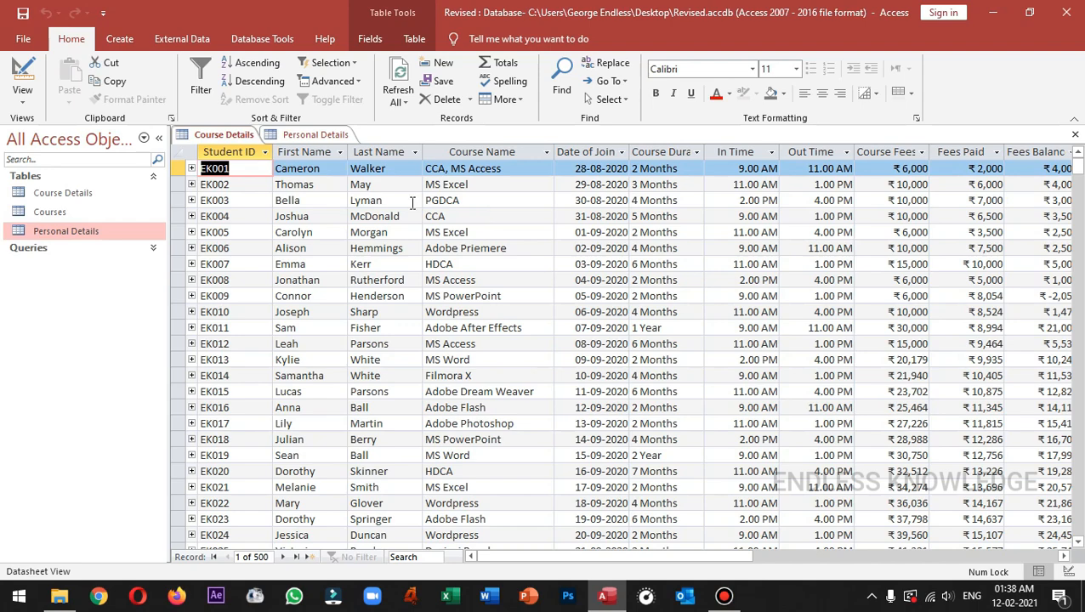
{"action": "left_click", "coordinate": [275, 136]}
{"action": "left_click", "coordinate": [255, 139]}
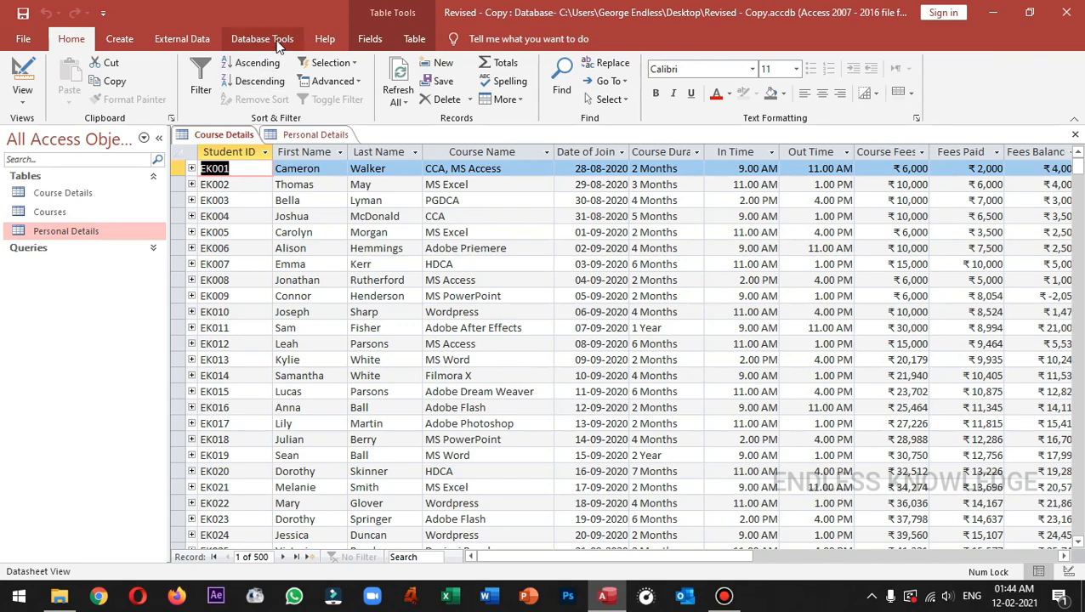
{"action": "left_click", "coordinate": [262, 40]}
{"action": "left_click", "coordinate": [192, 89]}
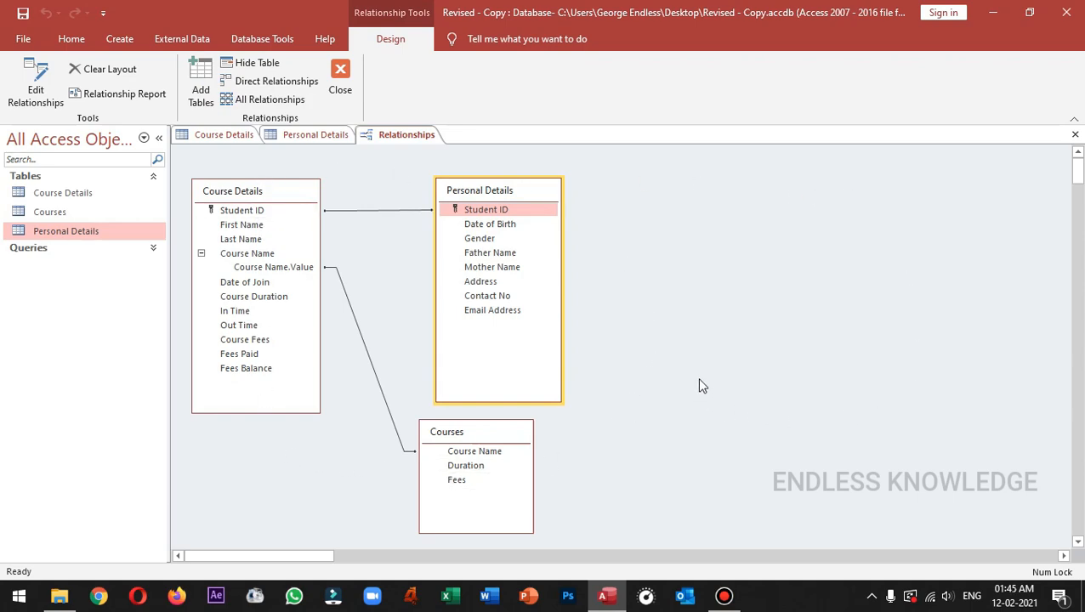
{"action": "left_click", "coordinate": [201, 85]}
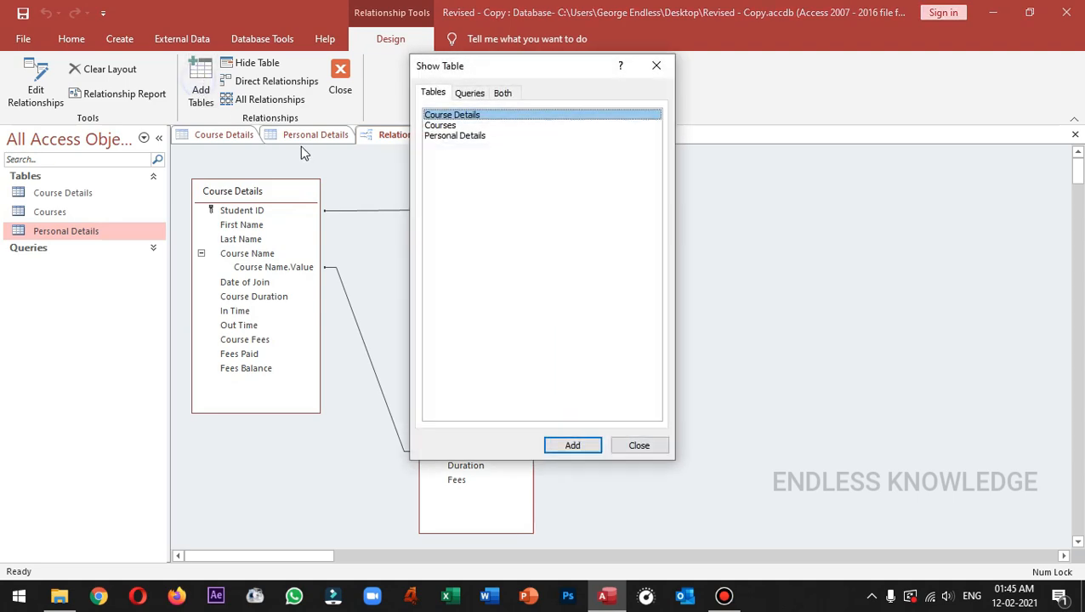
{"action": "double_click", "coordinate": [456, 115]}
{"action": "left_click", "coordinate": [464, 138]}
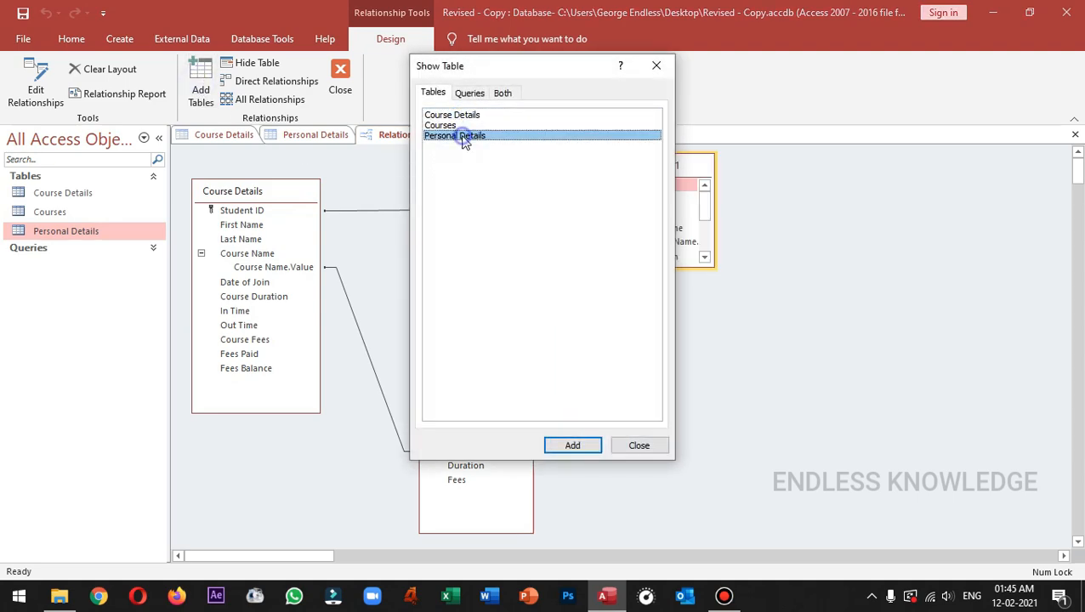
{"action": "double_click", "coordinate": [464, 139]}
{"action": "left_click", "coordinate": [637, 444]}
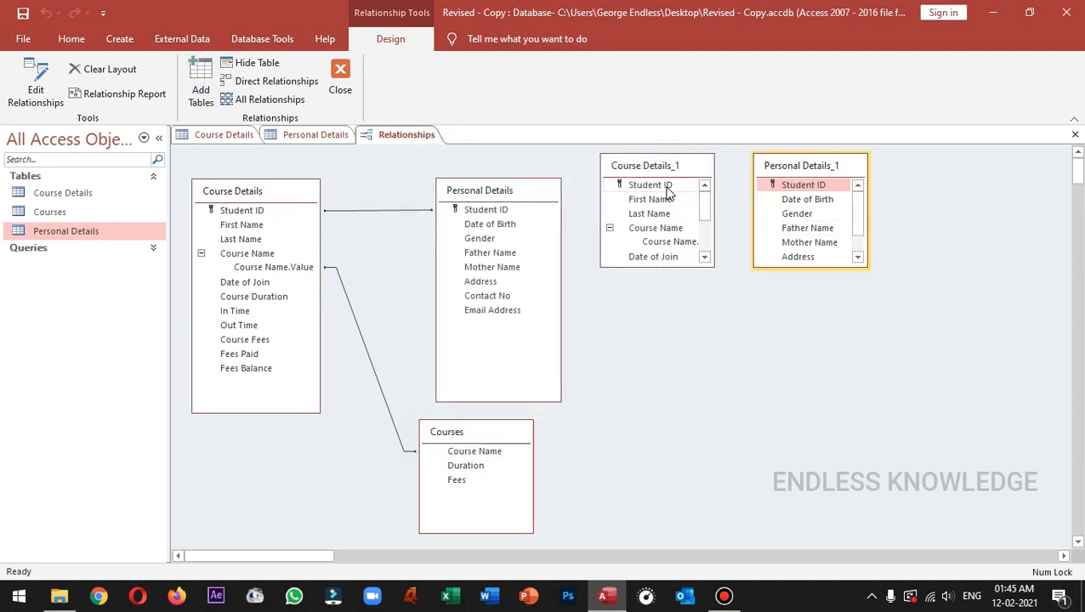
{"action": "left_click_drag", "start_coordinate": [777, 166], "coordinate": [914, 222]}
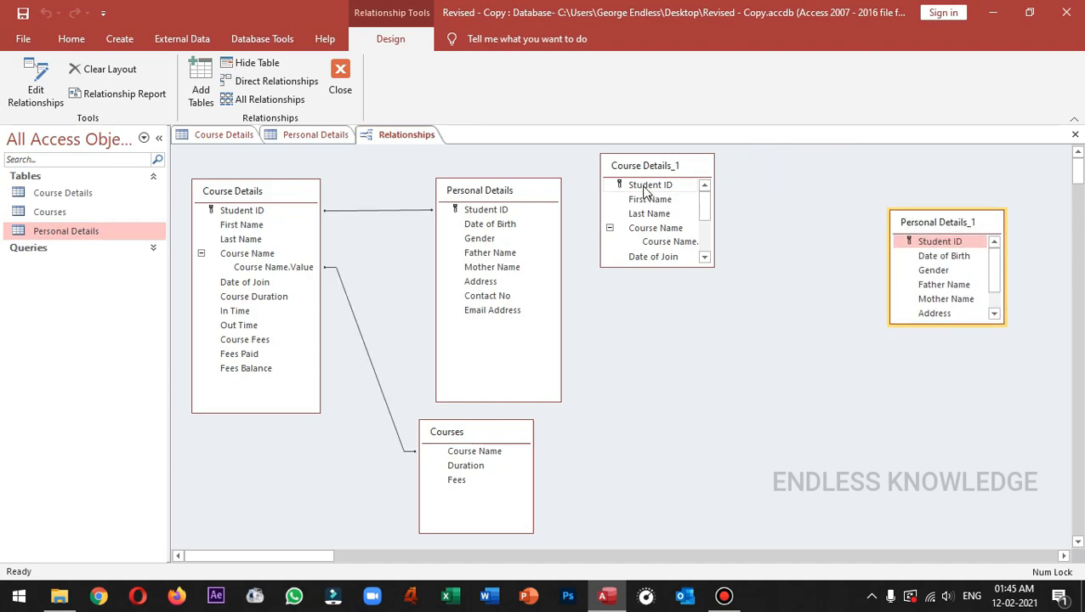
{"action": "left_click_drag", "start_coordinate": [646, 190], "coordinate": [930, 245]}
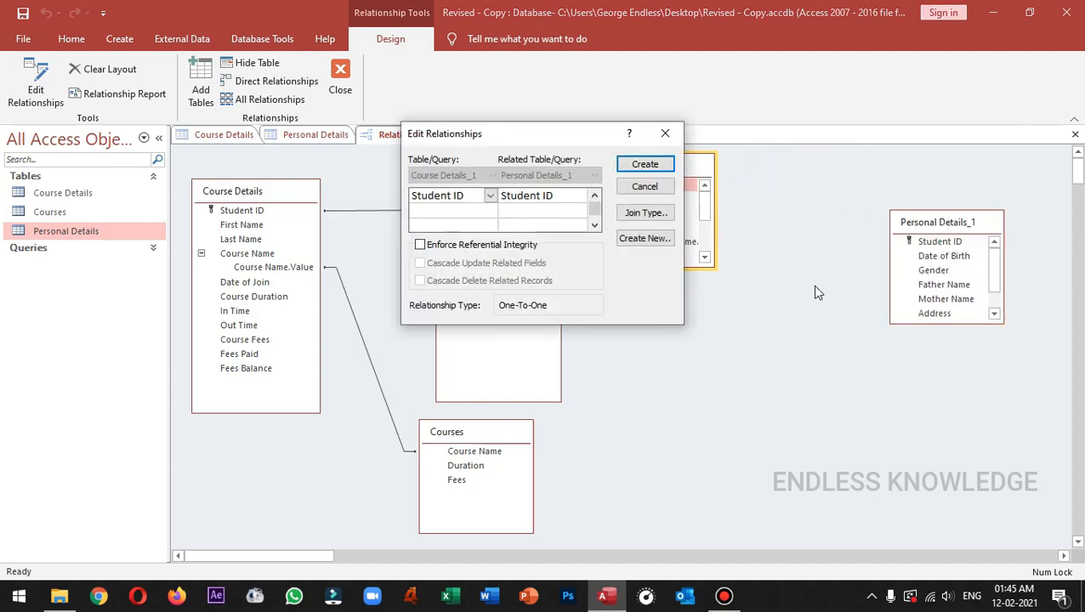
{"action": "left_click", "coordinate": [636, 166]}
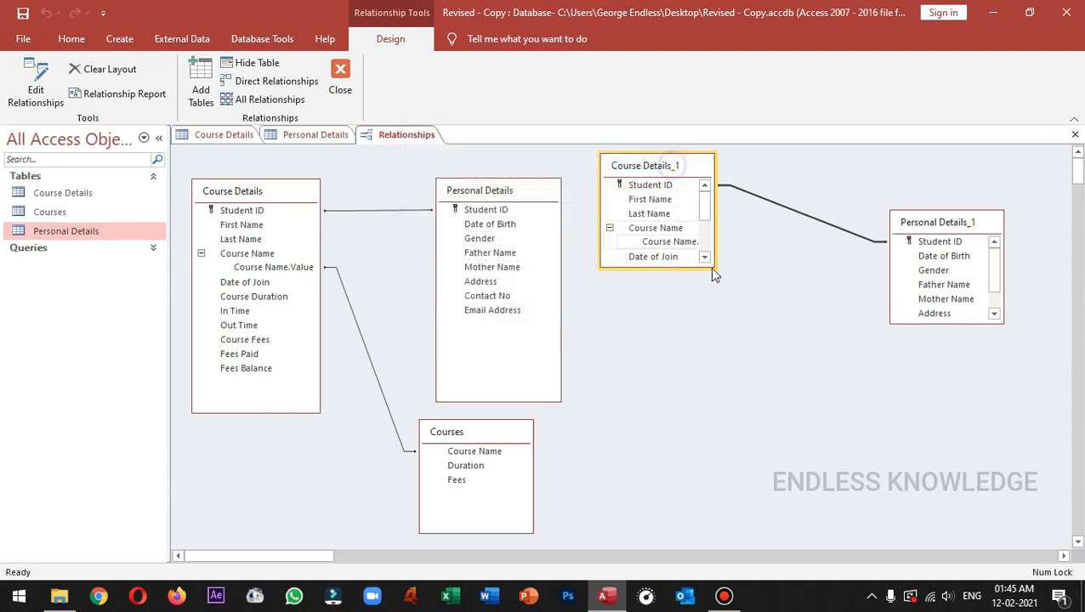
{"action": "right_click", "coordinate": [788, 212]}
{"action": "left_click", "coordinate": [801, 239]}
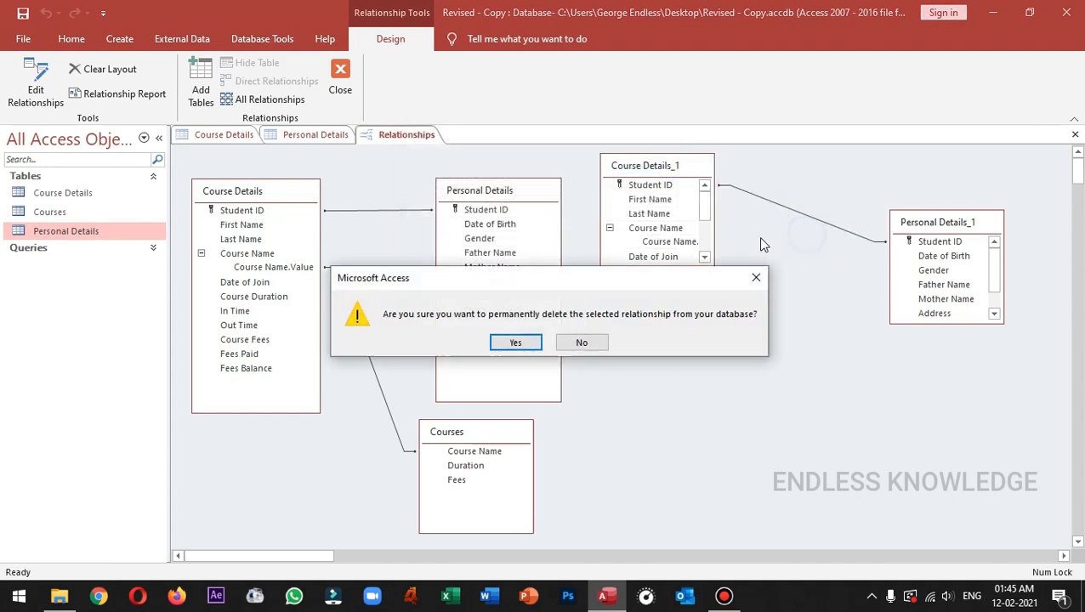
{"action": "left_click", "coordinate": [515, 342]}
{"action": "left_click", "coordinate": [677, 167]}
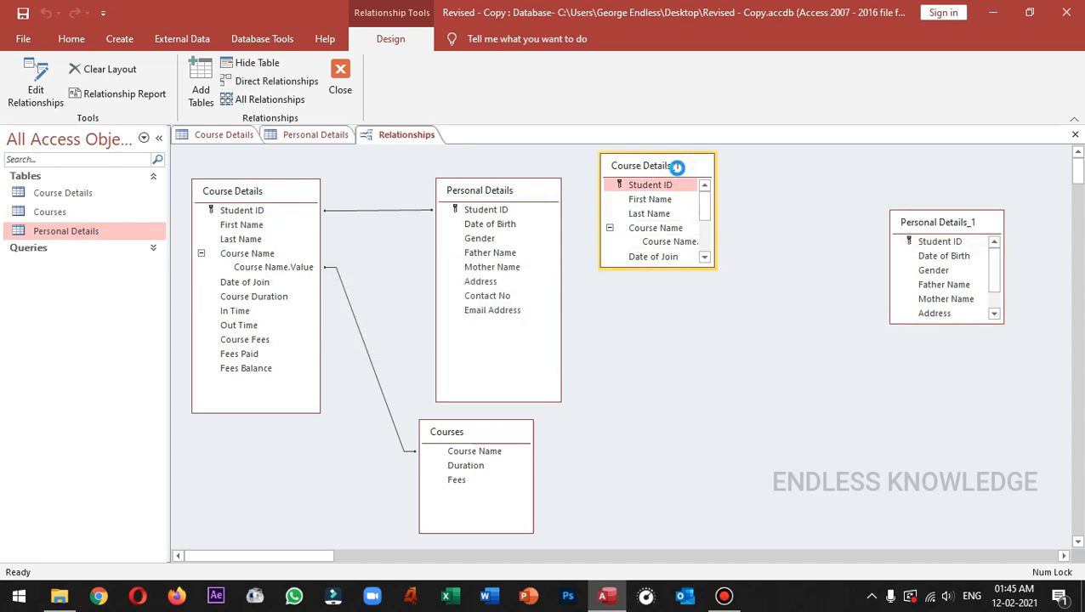
{"action": "key", "text": "Delete"}
{"action": "left_click", "coordinate": [898, 223]}
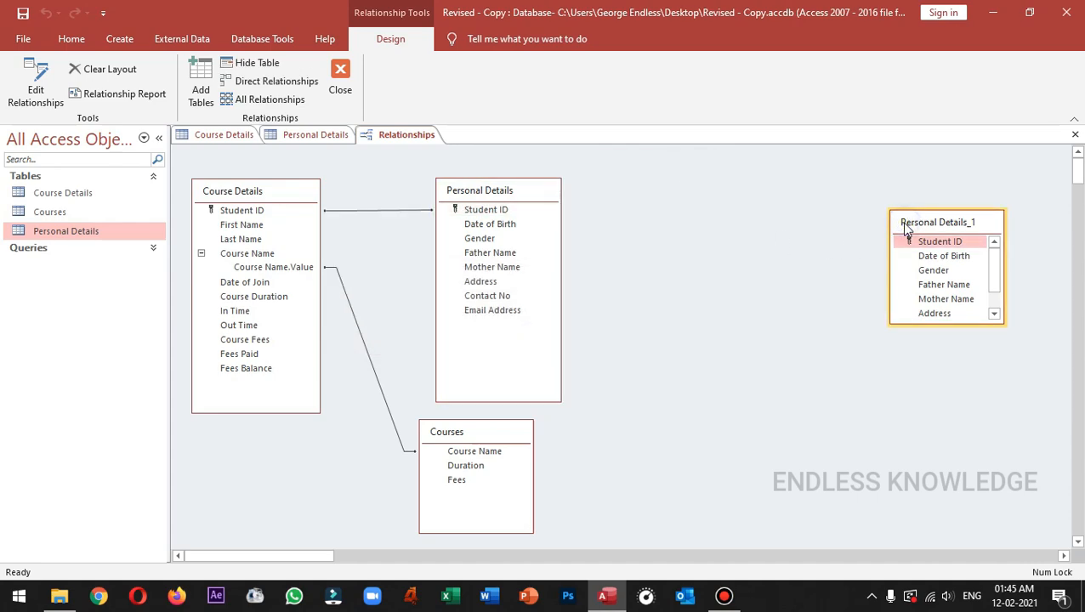
{"action": "key", "text": "Delete"}
{"action": "left_click", "coordinate": [340, 78]}
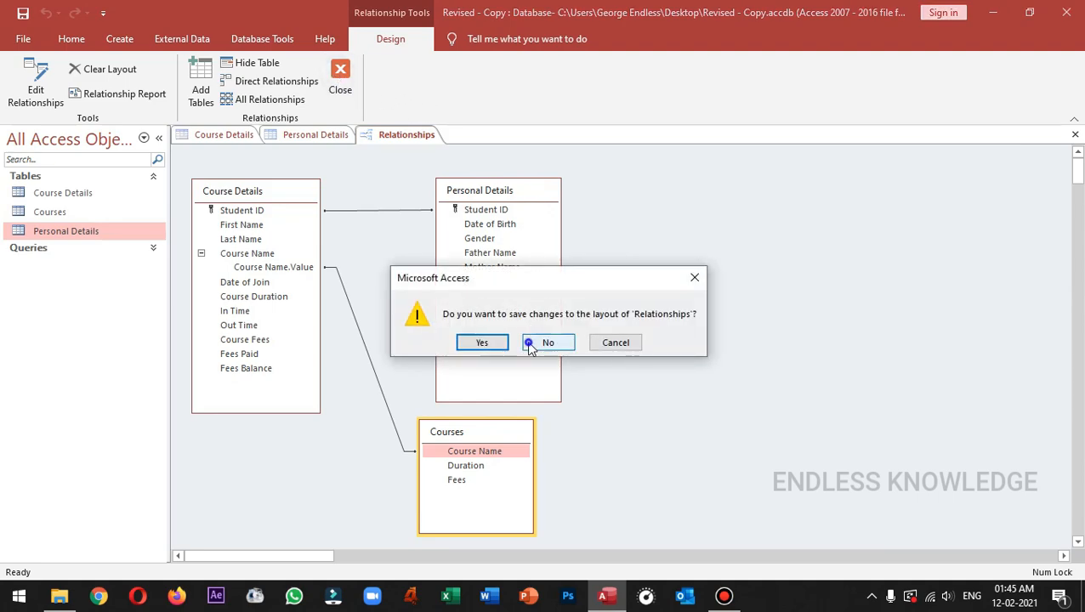
{"action": "left_click", "coordinate": [531, 345]}
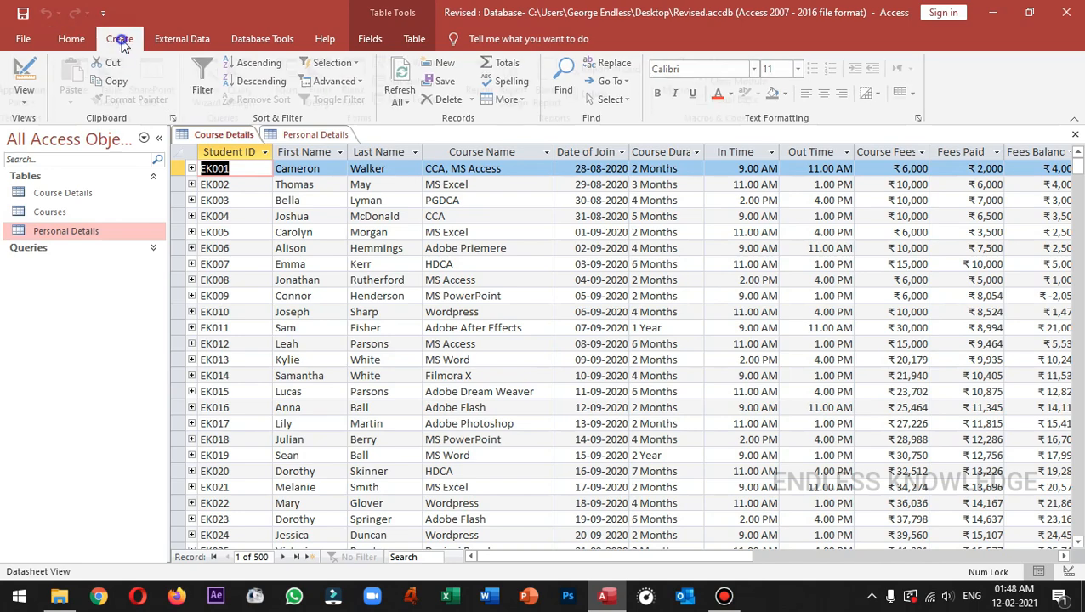
Start the Form Wizard and add all Course Details fields to Selected Fields.
{"action": "left_click", "coordinate": [119, 38]}
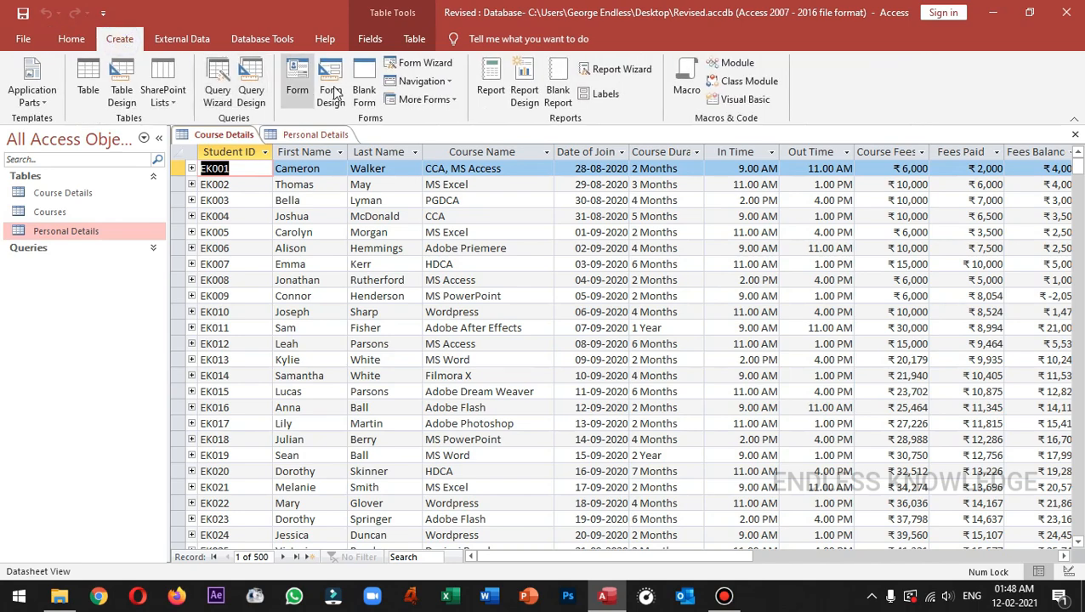
{"action": "left_click", "coordinate": [416, 64]}
{"action": "left_click", "coordinate": [557, 210]}
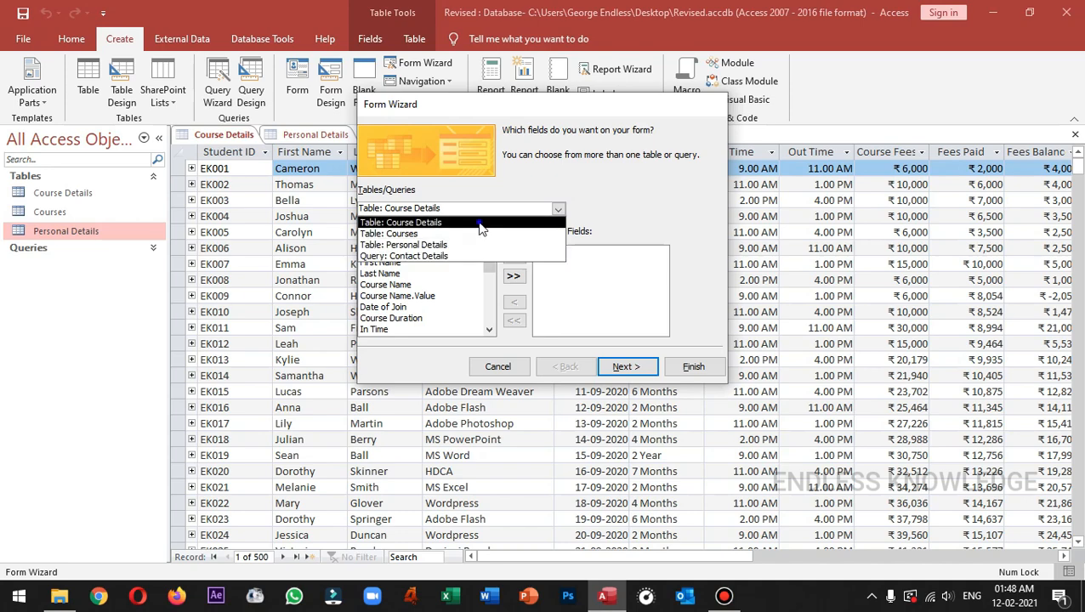
{"action": "left_click", "coordinate": [480, 228]}
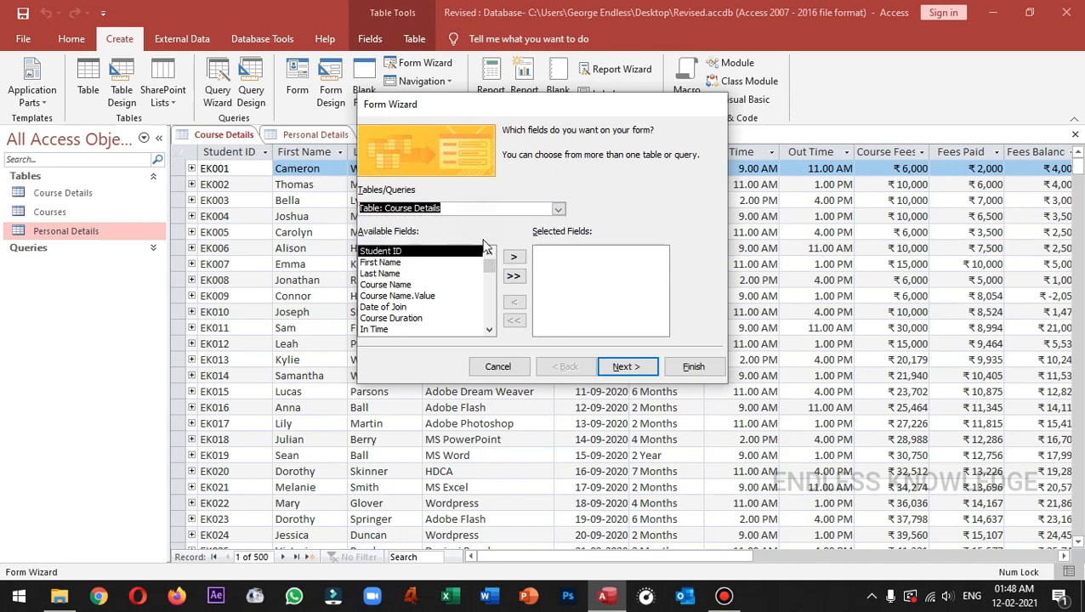
{"action": "left_click", "coordinate": [516, 277]}
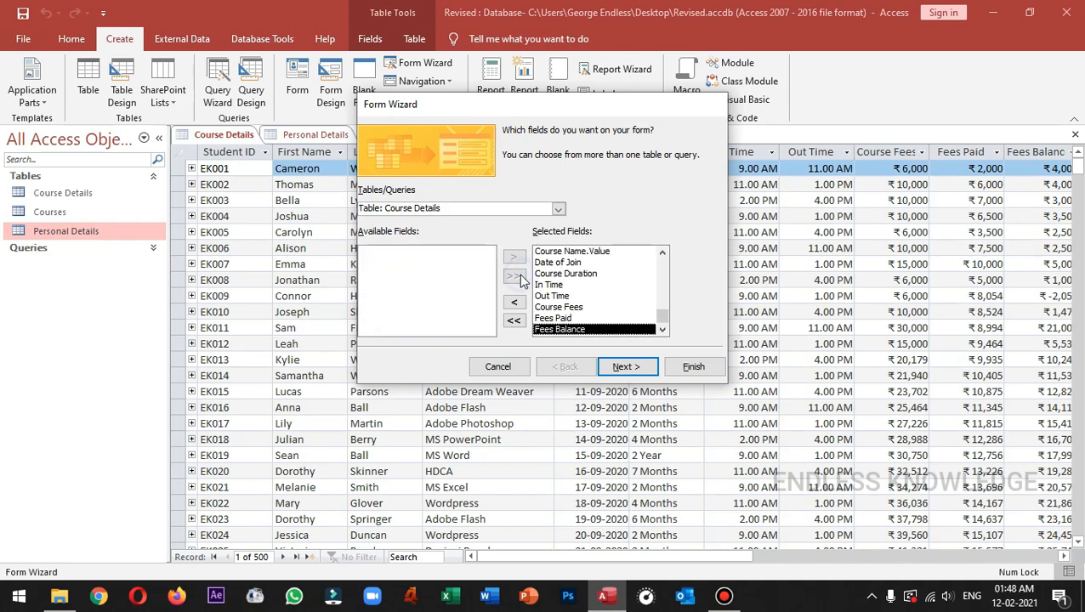
From Personal Details, add Date of Birth, Gender, Father Name, Mother Name, Address, Contact No and Email Address.
{"action": "left_click", "coordinate": [558, 209]}
{"action": "left_click", "coordinate": [483, 245]}
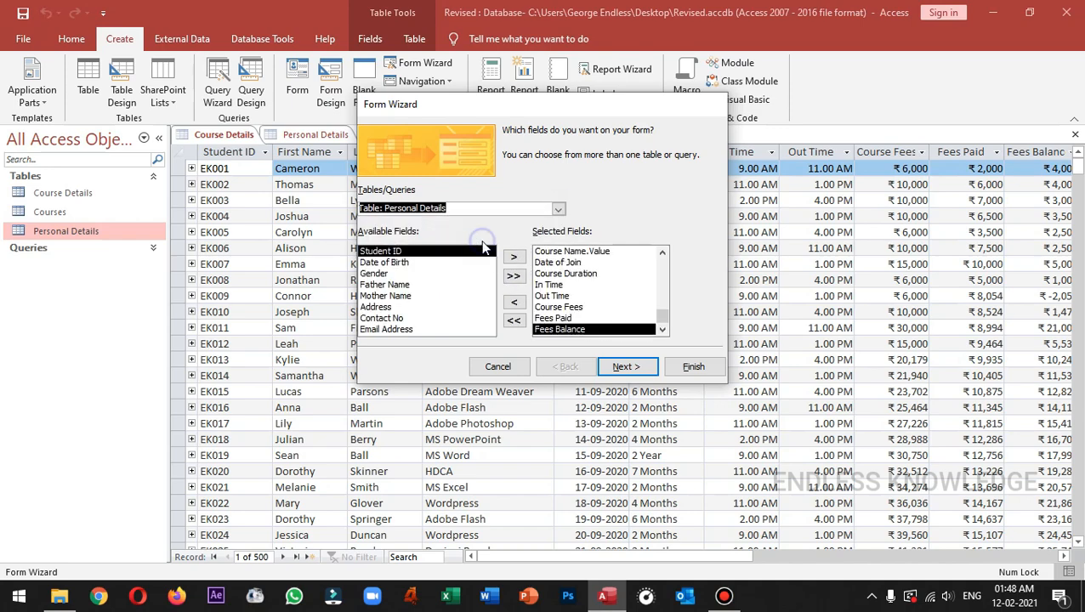
{"action": "left_click_drag", "start_coordinate": [658, 311], "coordinate": [665, 267]}
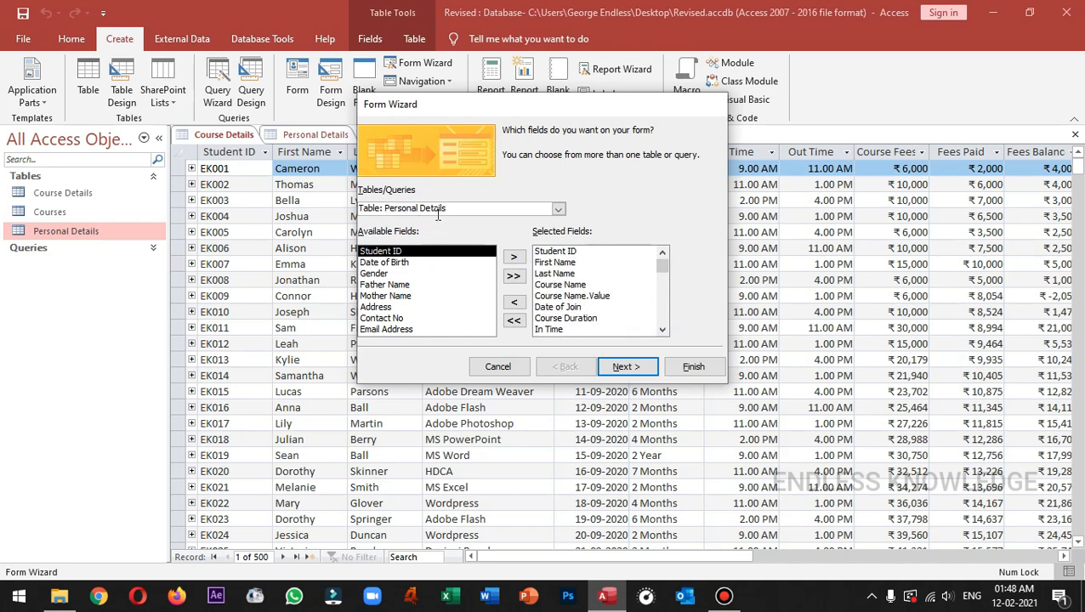
{"action": "double_click", "coordinate": [399, 262]}
{"action": "double_click", "coordinate": [400, 263]}
{"action": "double_click", "coordinate": [400, 263]}
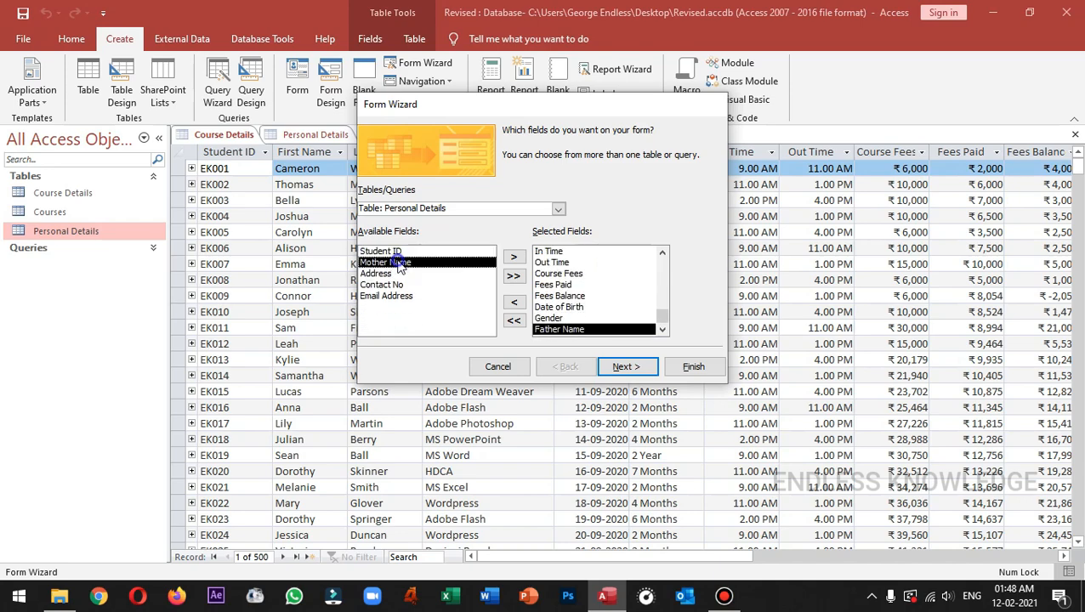
{"action": "double_click", "coordinate": [398, 263]}
{"action": "double_click", "coordinate": [393, 263]}
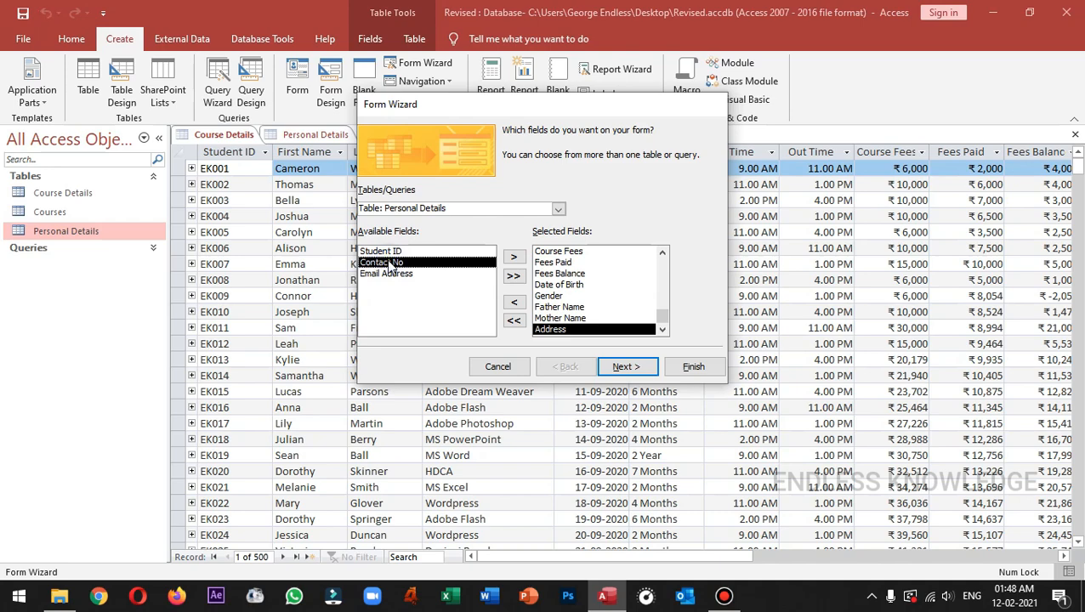
{"action": "double_click", "coordinate": [392, 263]}
{"action": "double_click", "coordinate": [390, 264]}
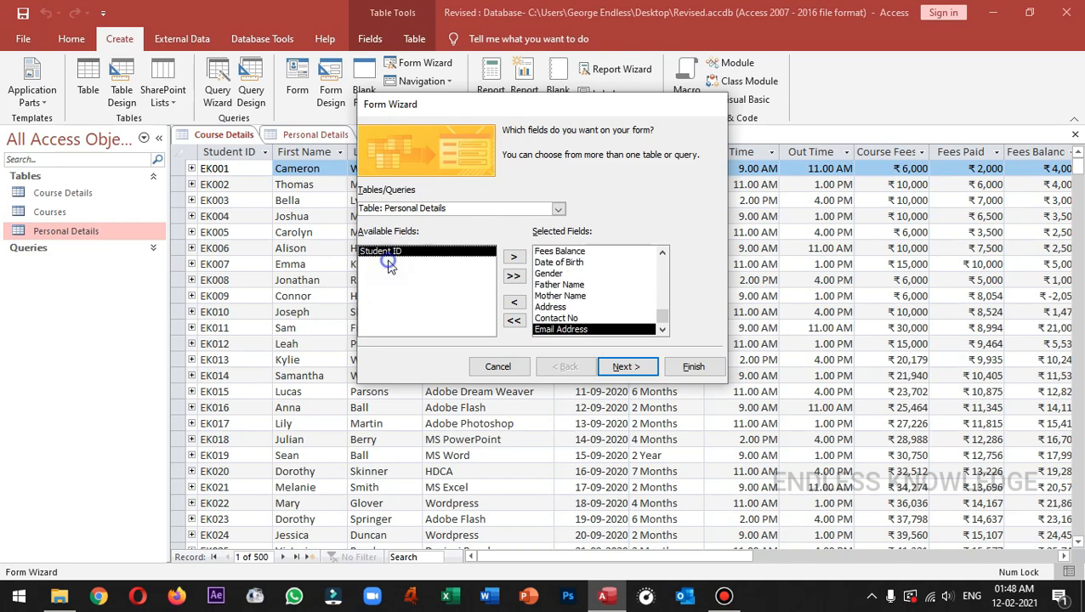
{"action": "left_click_drag", "start_coordinate": [663, 317], "coordinate": [665, 262]}
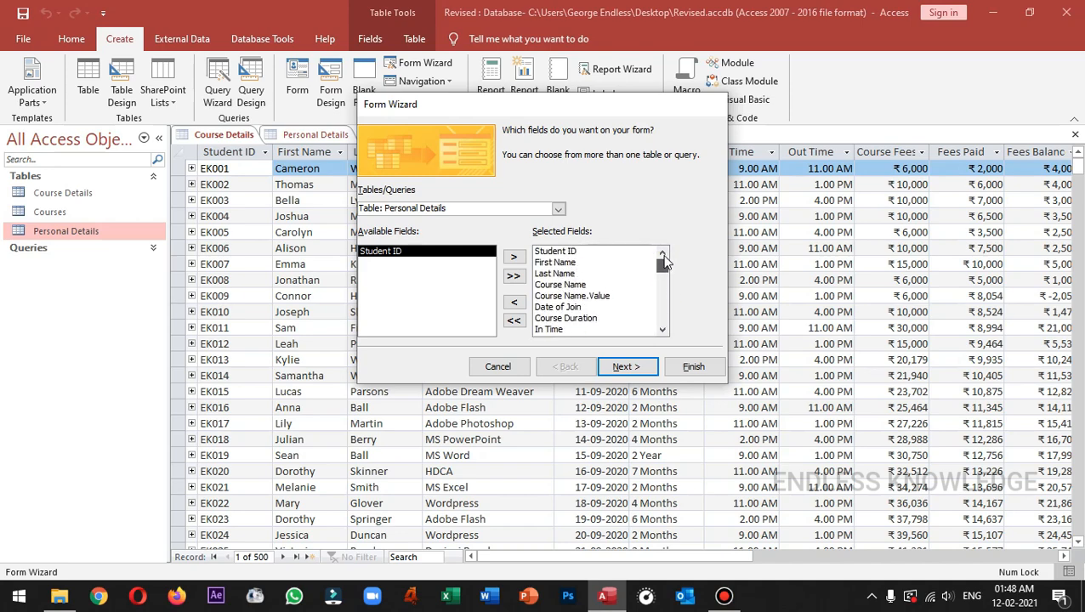
Keep the Columnar layout, replace the 'Course Details' title with 'Student Details', and finish the wizard.
{"action": "left_click", "coordinate": [626, 367]}
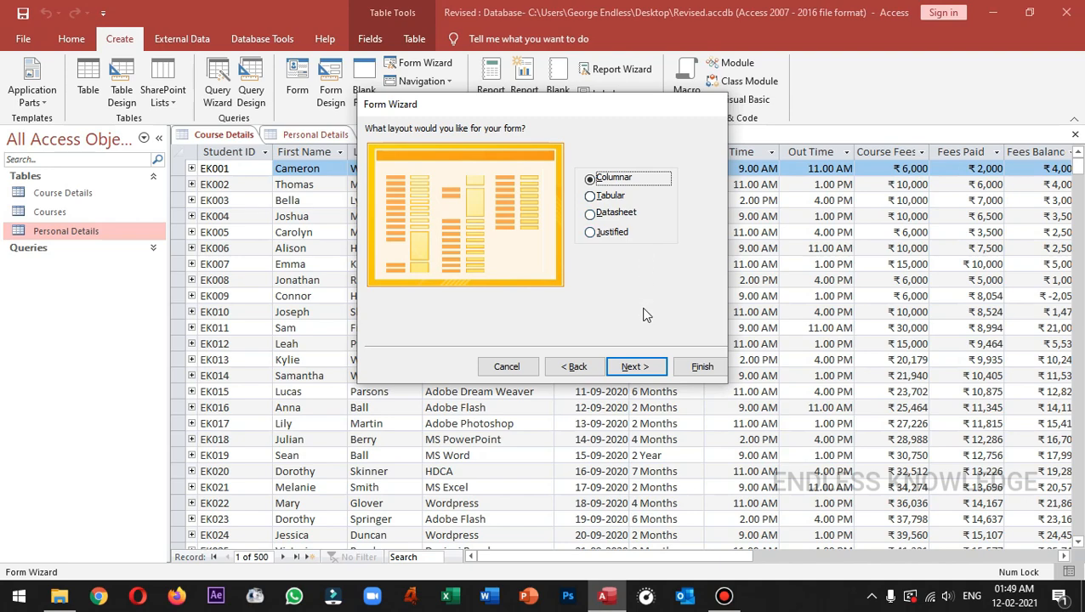
{"action": "left_click", "coordinate": [631, 367]}
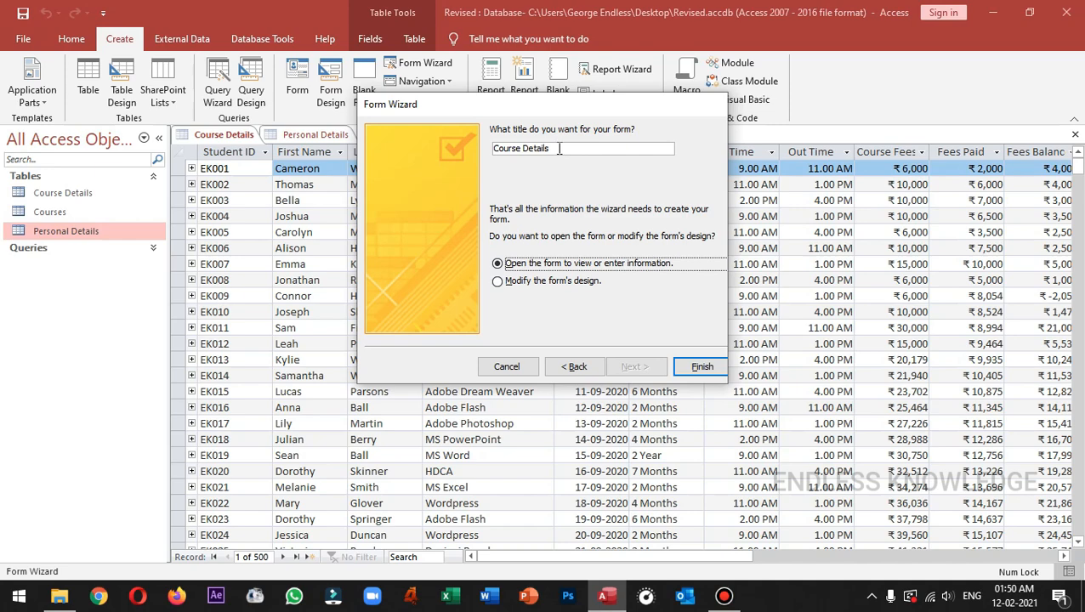
{"action": "left_click_drag", "start_coordinate": [564, 148], "coordinate": [494, 149]}
{"action": "key", "text": "BackSpace"}
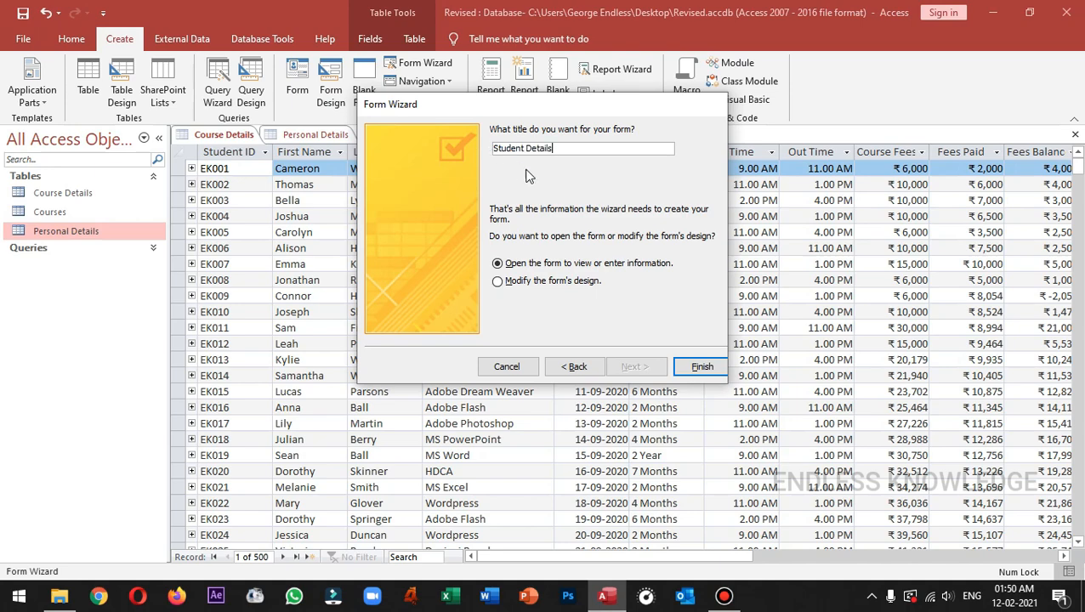
{"action": "left_click", "coordinate": [696, 366]}
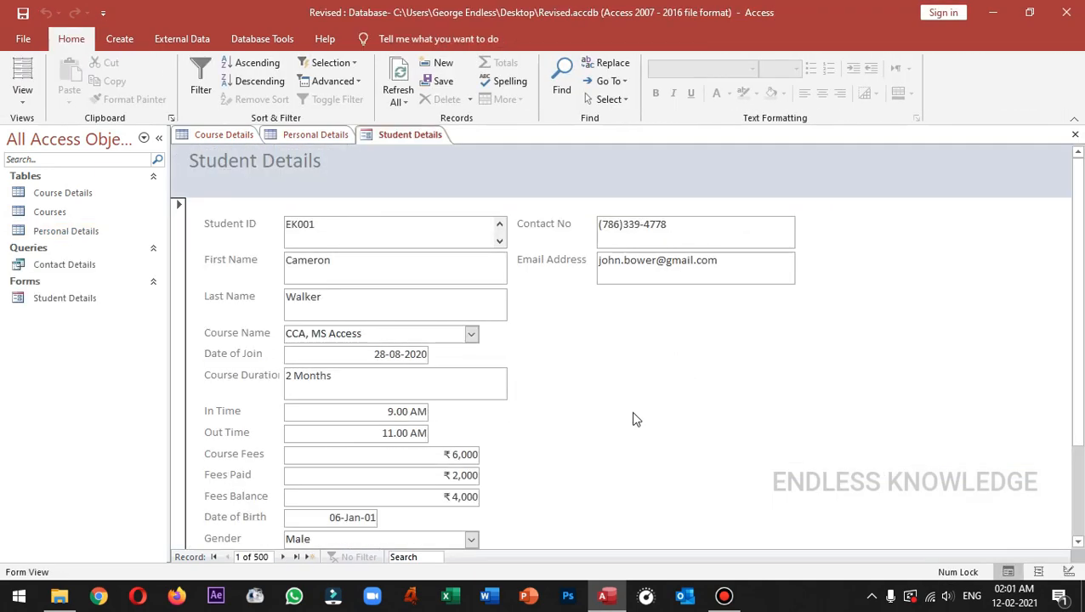
{"action": "left_click", "coordinate": [470, 334]}
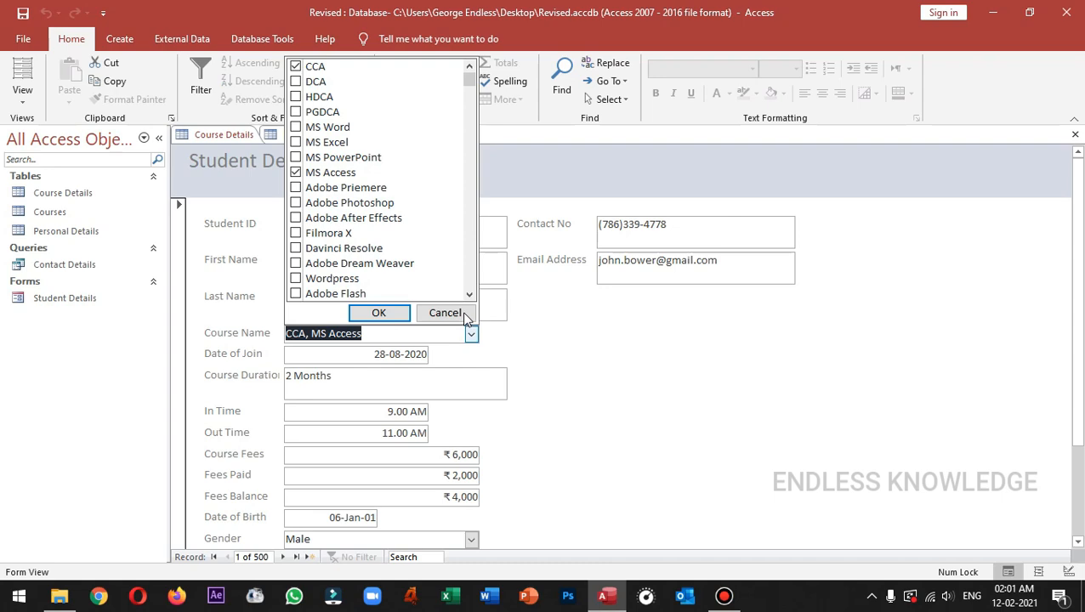
{"action": "left_click", "coordinate": [466, 314]}
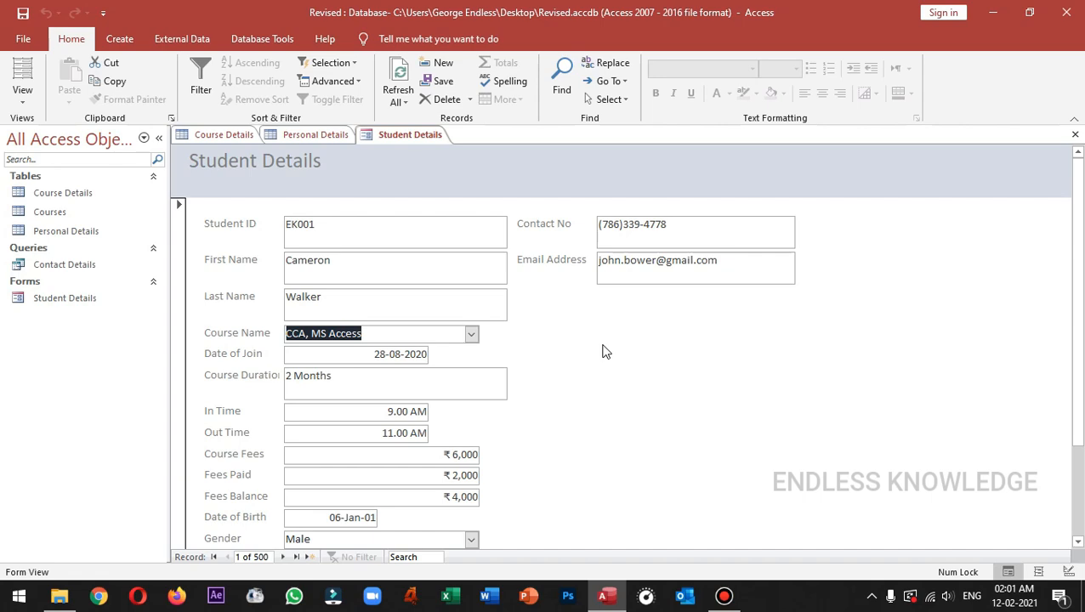
{"action": "right_click", "coordinate": [410, 139]}
In Design View, move the Date of Birth–Address and Contact No/Email controls into a right-hand column.
{"action": "left_click", "coordinate": [469, 243]}
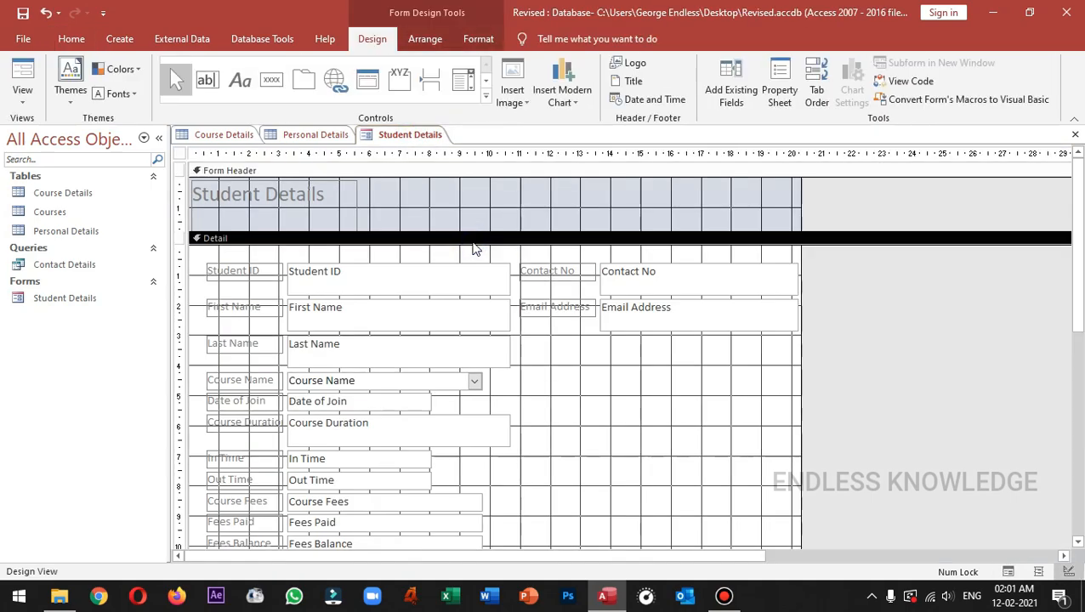
{"action": "scroll", "coordinate": [596, 345], "scroll_direction": "down", "scroll_amount": 3}
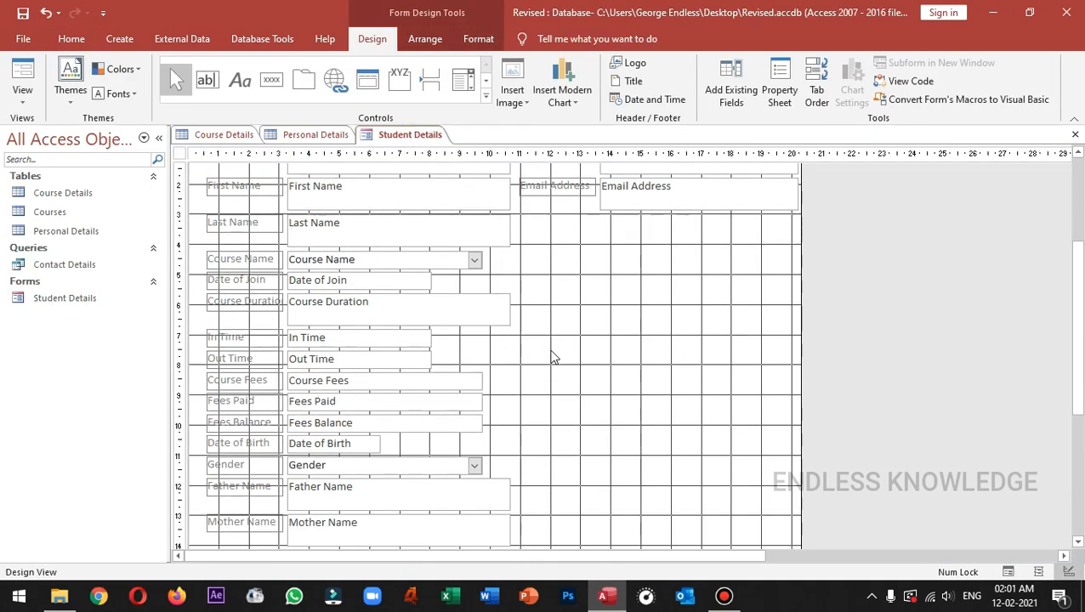
{"action": "scroll", "coordinate": [553, 357], "scroll_direction": "down", "scroll_amount": 2}
{"action": "scroll", "coordinate": [561, 357], "scroll_direction": "up", "scroll_amount": 6}
{"action": "left_click_drag", "start_coordinate": [561, 342], "coordinate": [666, 489]}
{"action": "scroll", "coordinate": [634, 371], "scroll_direction": "down", "scroll_amount": 3}
{"action": "scroll", "coordinate": [586, 383], "scroll_direction": "down", "scroll_amount": 1}
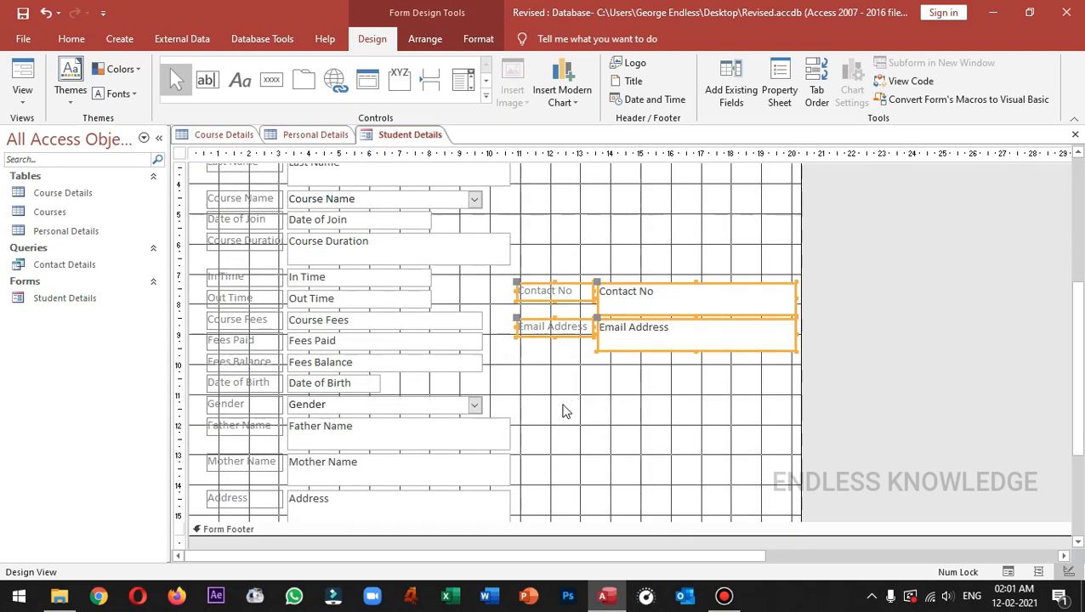
{"action": "left_click_drag", "start_coordinate": [527, 515], "coordinate": [606, 177]}
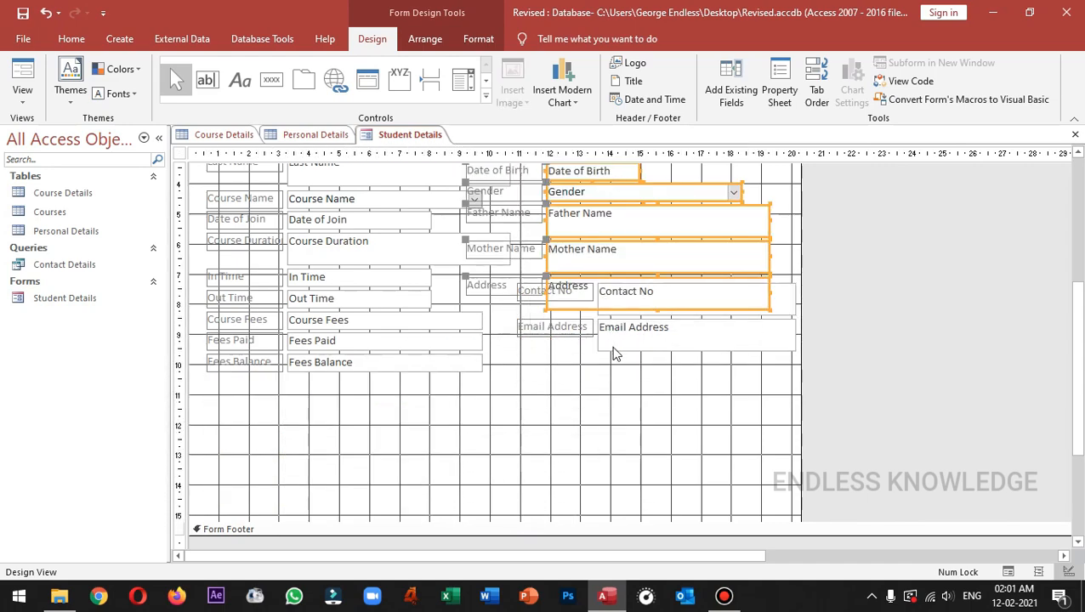
{"action": "scroll", "coordinate": [601, 405], "scroll_direction": "up", "scroll_amount": 3}
{"action": "mouse_move", "coordinate": [616, 315]}
{"action": "left_mouse_down"}
{"action": "mouse_move", "coordinate": [667, 240]}
{"action": "mouse_move", "coordinate": [699, 240]}
{"action": "left_mouse_up"}
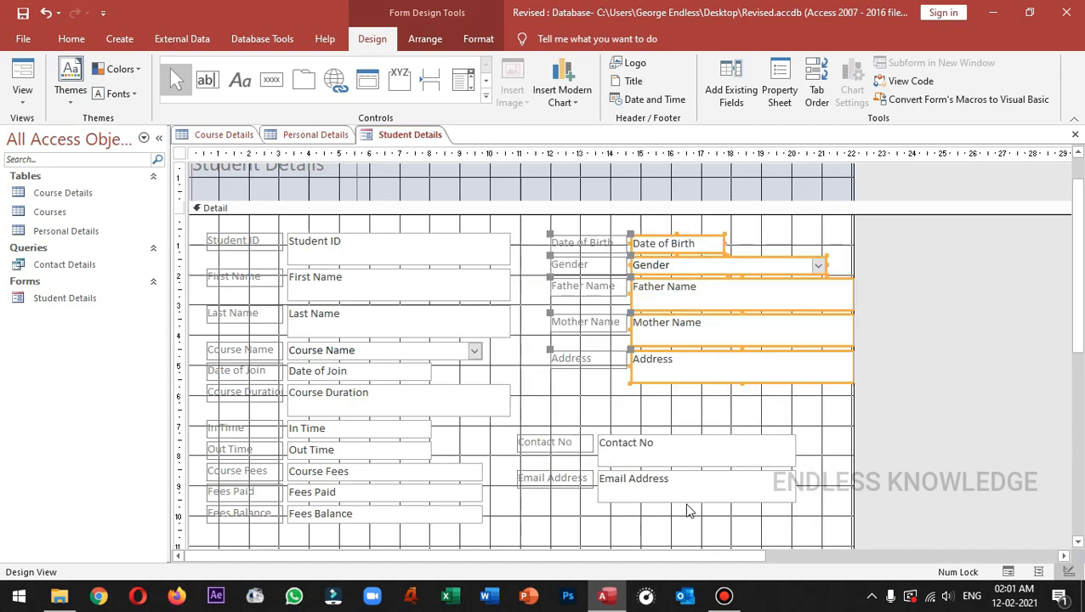
{"action": "mouse_move", "coordinate": [608, 539]}
{"action": "left_mouse_down"}
{"action": "mouse_move", "coordinate": [731, 437]}
{"action": "mouse_move", "coordinate": [714, 438]}
{"action": "mouse_move", "coordinate": [770, 406]}
{"action": "mouse_move", "coordinate": [705, 405]}
{"action": "left_mouse_up"}
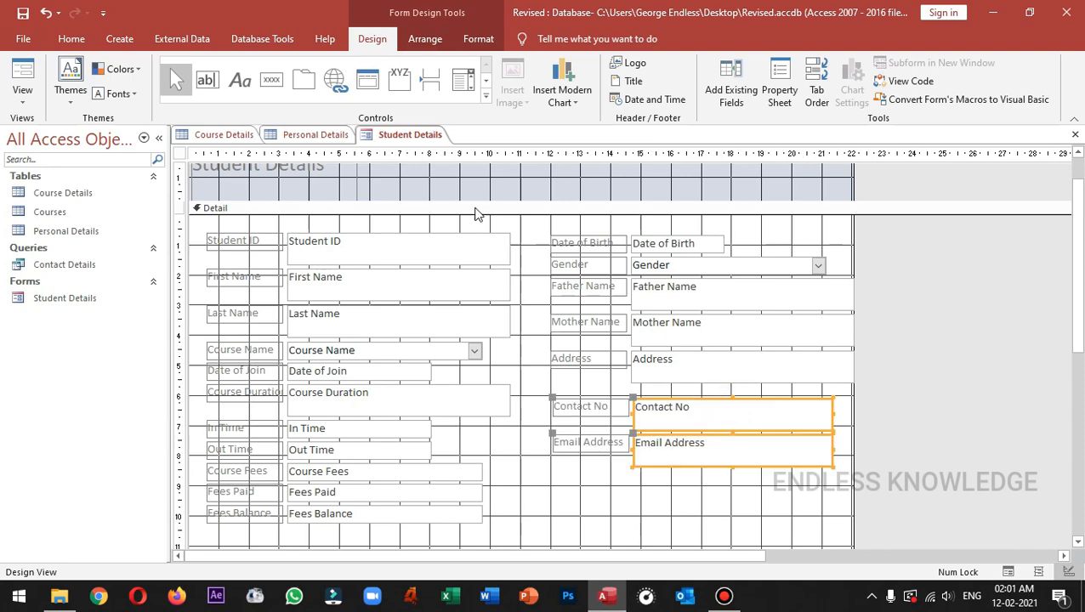
Shrink the Detail section to fit the controls and return the form to Form View.
{"action": "left_click", "coordinate": [427, 39]}
{"action": "left_click", "coordinate": [478, 38]}
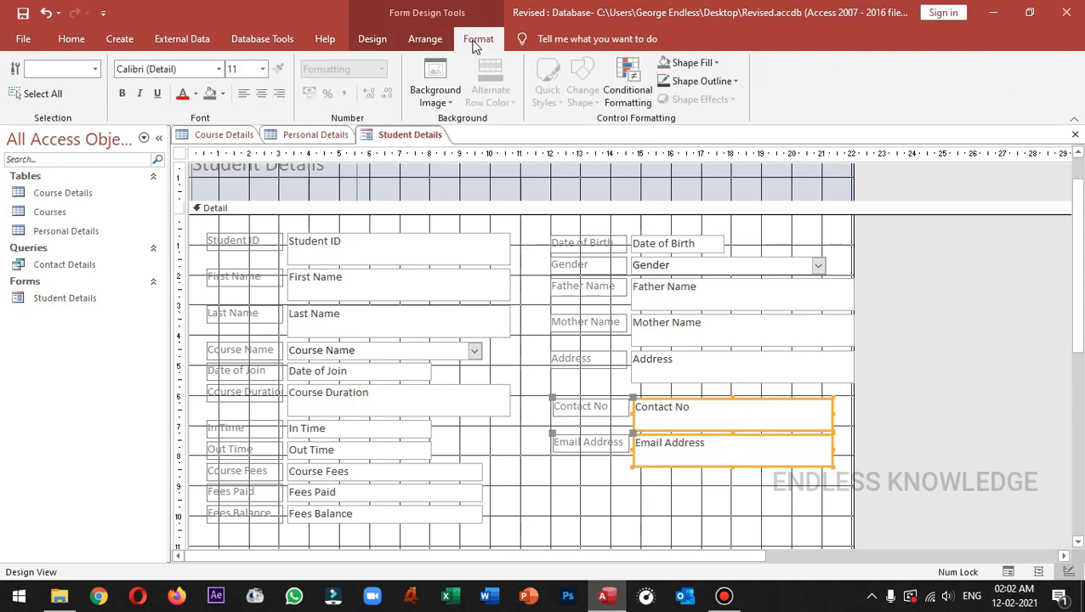
{"action": "left_click", "coordinate": [442, 260]}
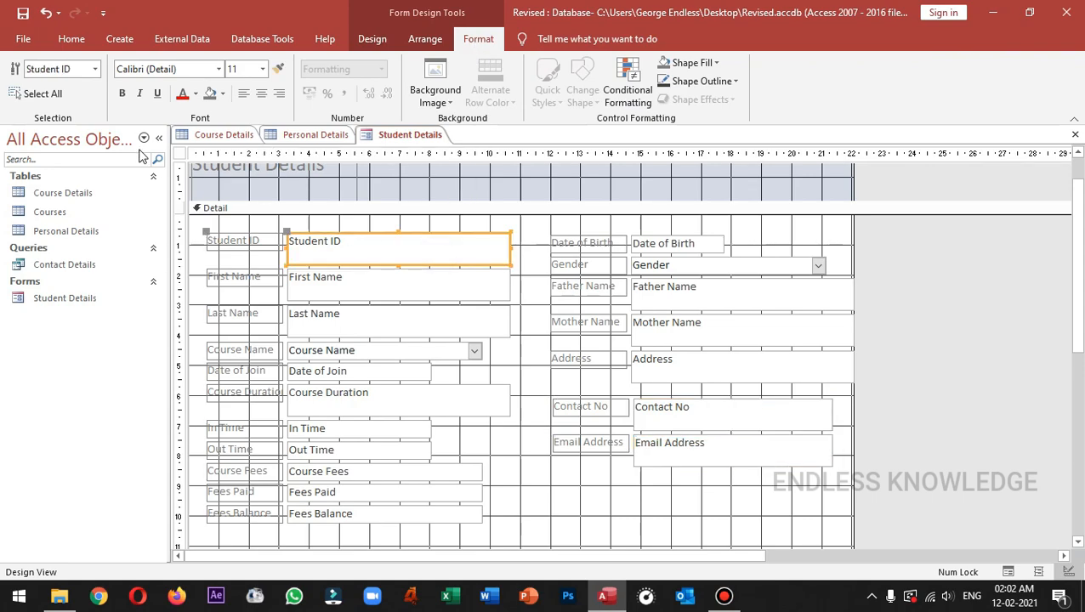
{"action": "left_click", "coordinate": [724, 362]}
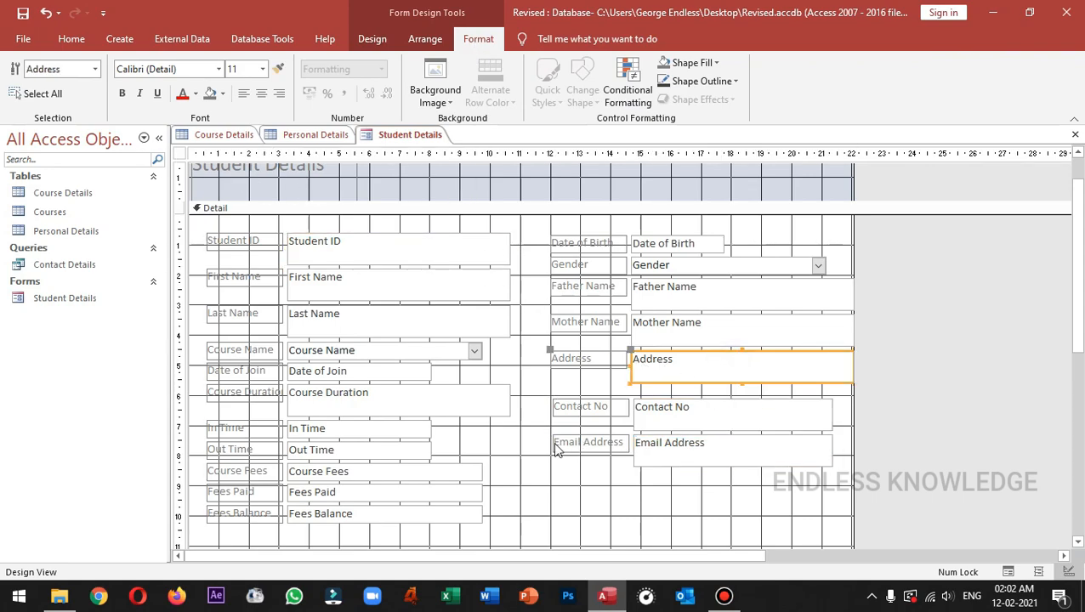
{"action": "left_click", "coordinate": [523, 460]}
{"action": "scroll", "coordinate": [523, 460], "scroll_direction": "down", "scroll_amount": 3}
{"action": "scroll", "coordinate": [522, 462], "scroll_direction": "down", "scroll_amount": 2}
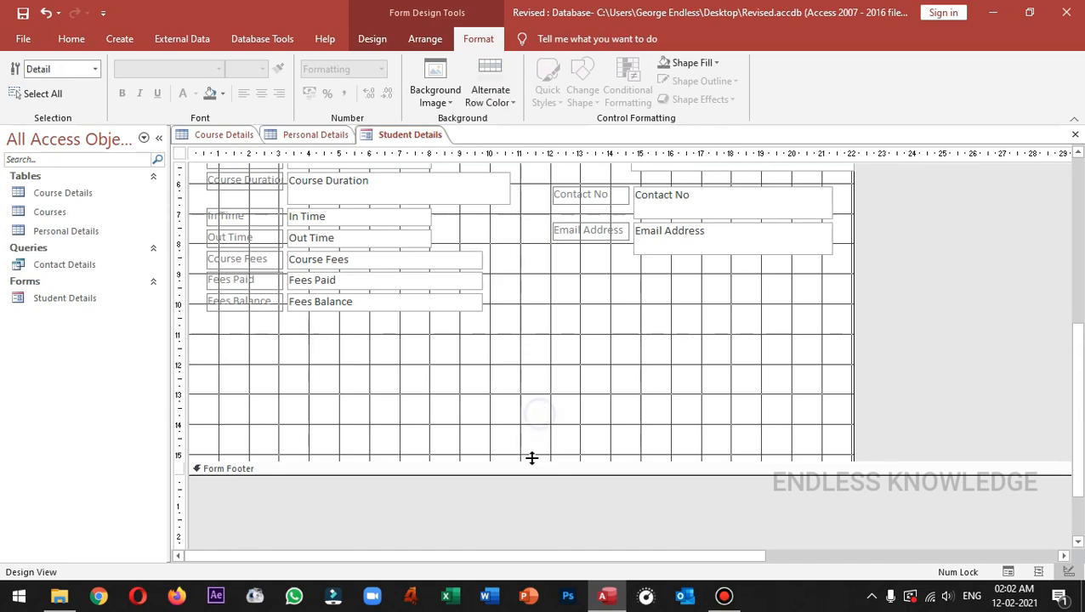
{"action": "left_click_drag", "start_coordinate": [530, 459], "coordinate": [533, 350]}
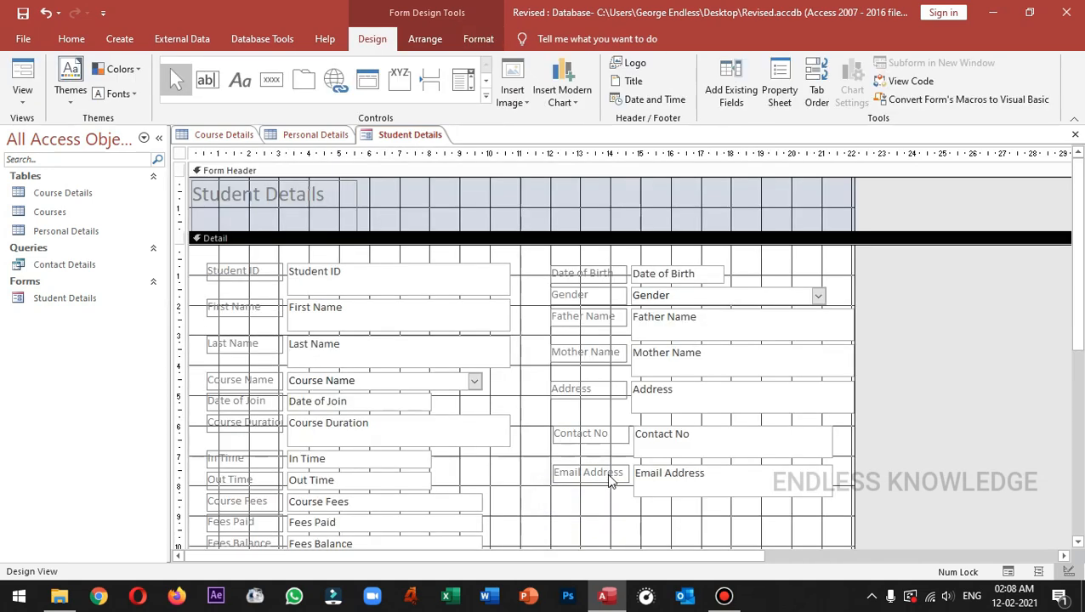
{"action": "left_click", "coordinate": [610, 481]}
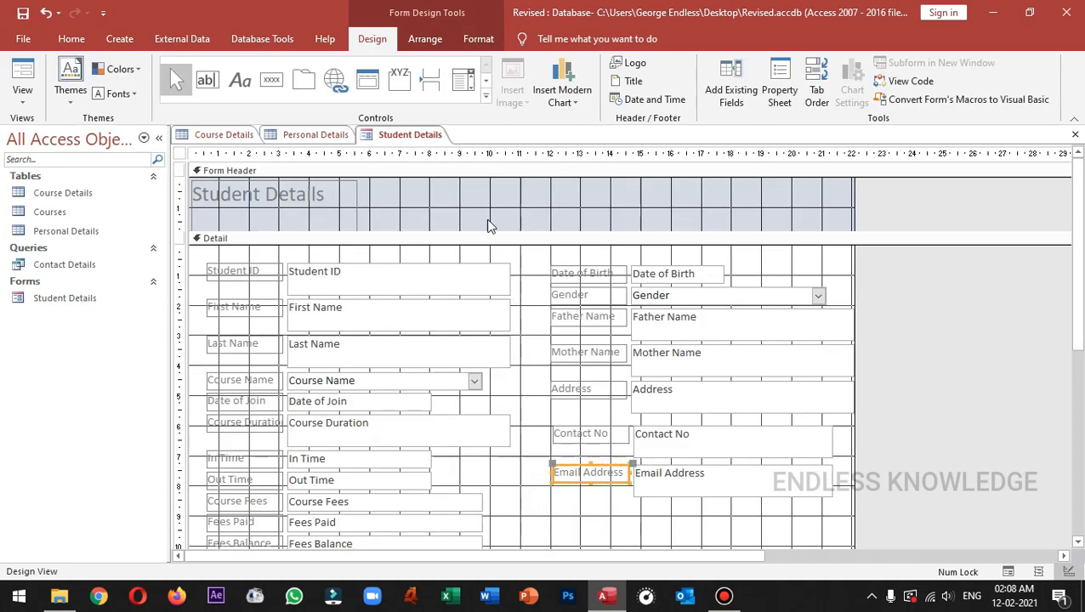
{"action": "right_click", "coordinate": [419, 137]}
{"action": "left_click", "coordinate": [459, 207]}
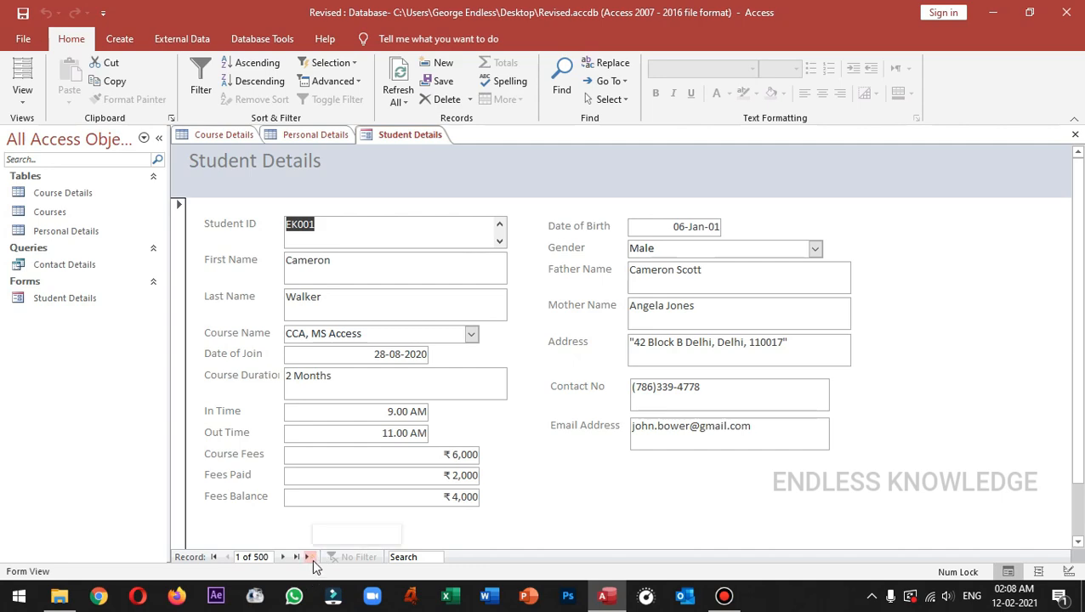
Start a new record and enter the student's ID, first name and last name.
{"action": "left_click", "coordinate": [311, 557]}
{"action": "left_click", "coordinate": [405, 234]}
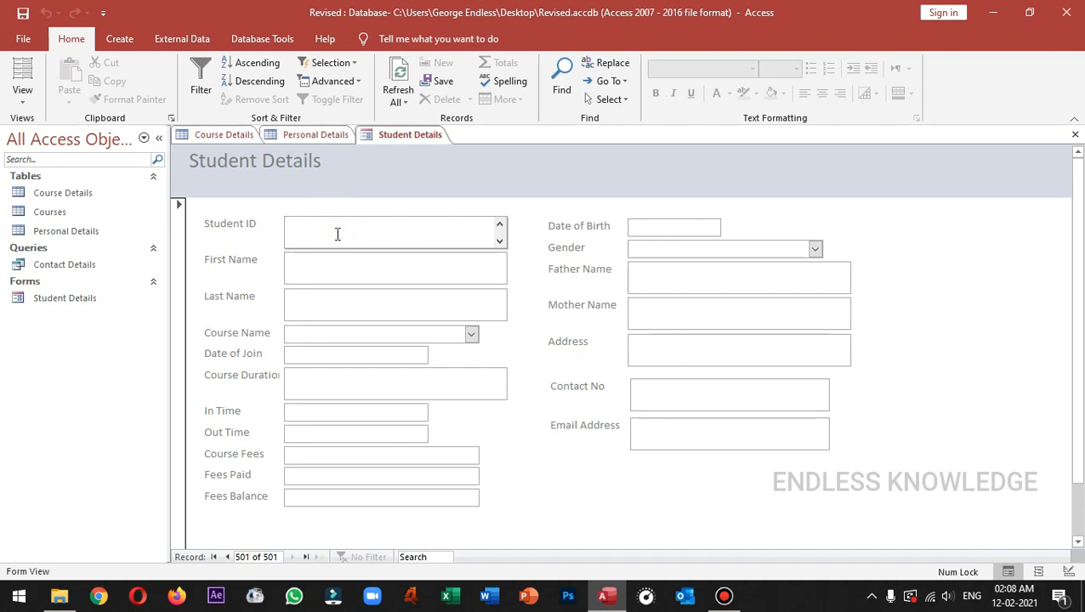
{"action": "type", "text": "EK501"}
{"action": "key", "text": "Tab"}
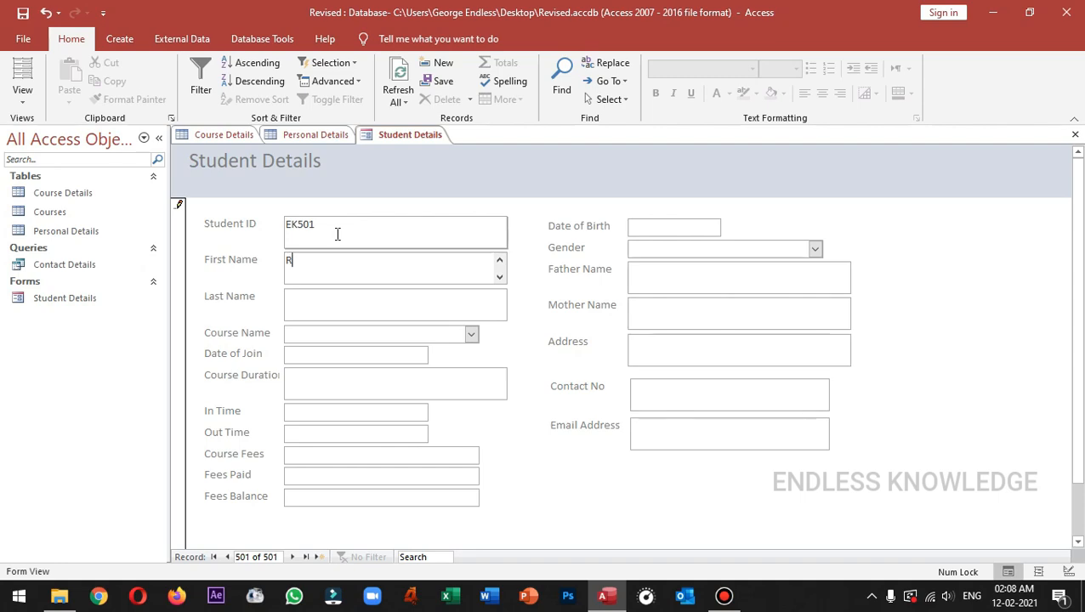
{"action": "key", "text": "Tab"}
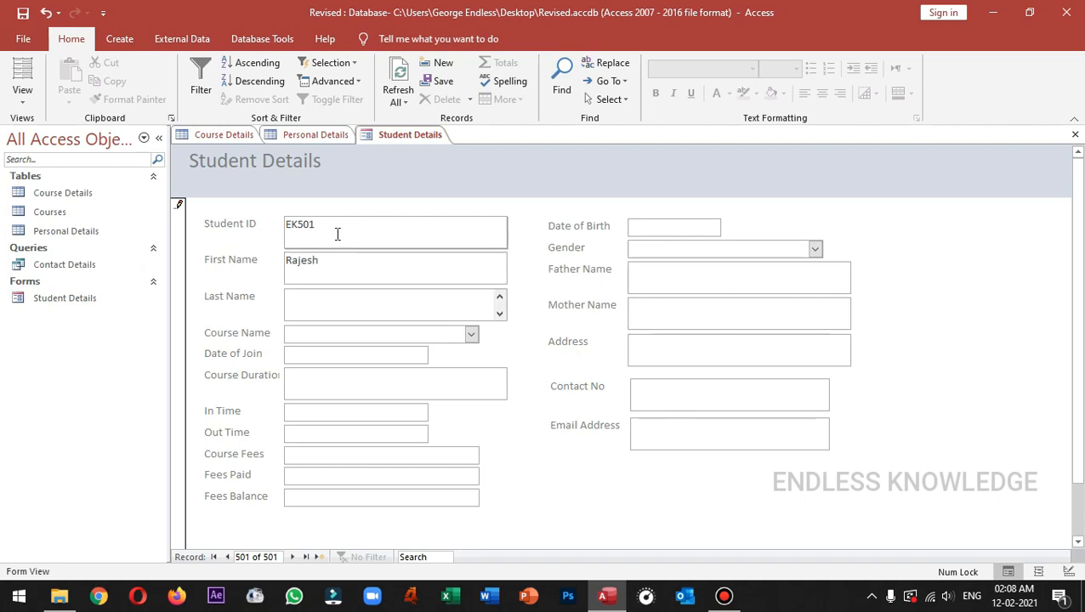
{"action": "key", "text": "Tab"}
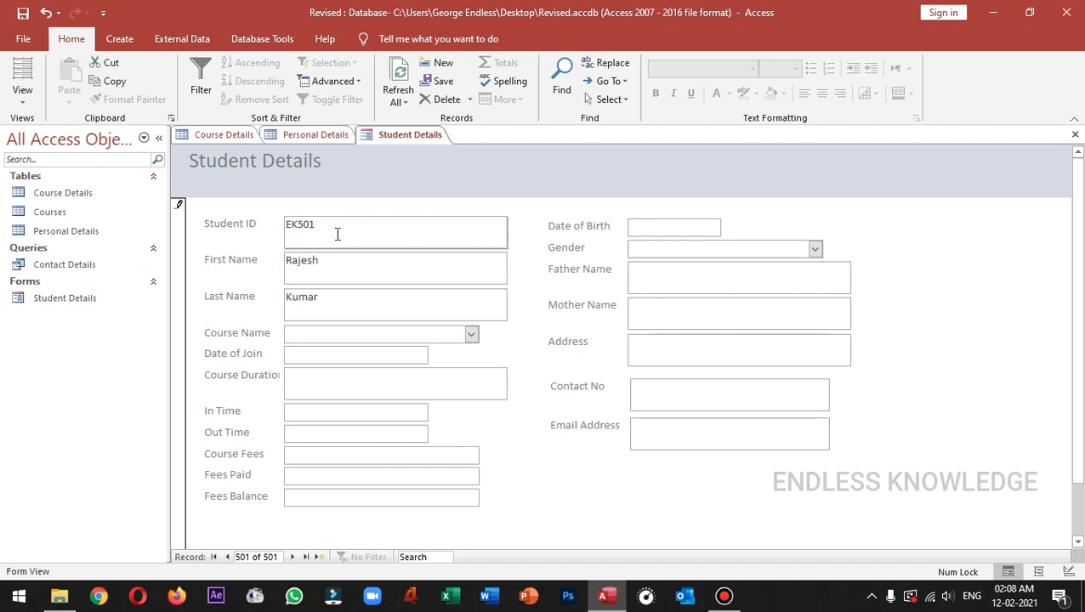
Set course Filmora X, join date 27-02-2021, duration 3 months, timing 11.00 AM to 1.00 PM.
{"action": "left_click", "coordinate": [471, 334]}
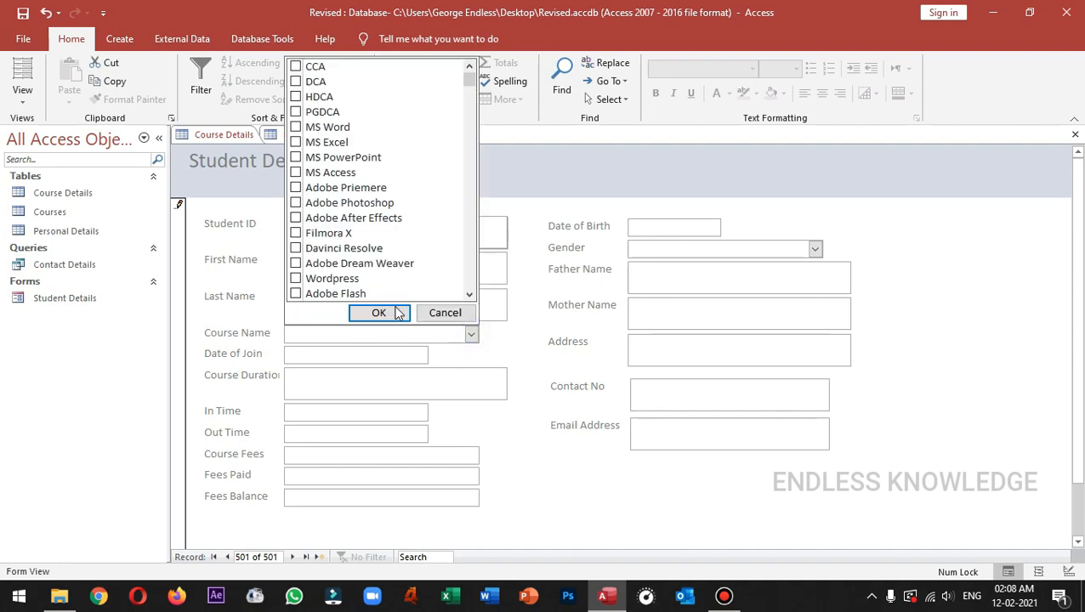
{"action": "left_click", "coordinate": [297, 234]}
{"action": "left_click", "coordinate": [379, 313]}
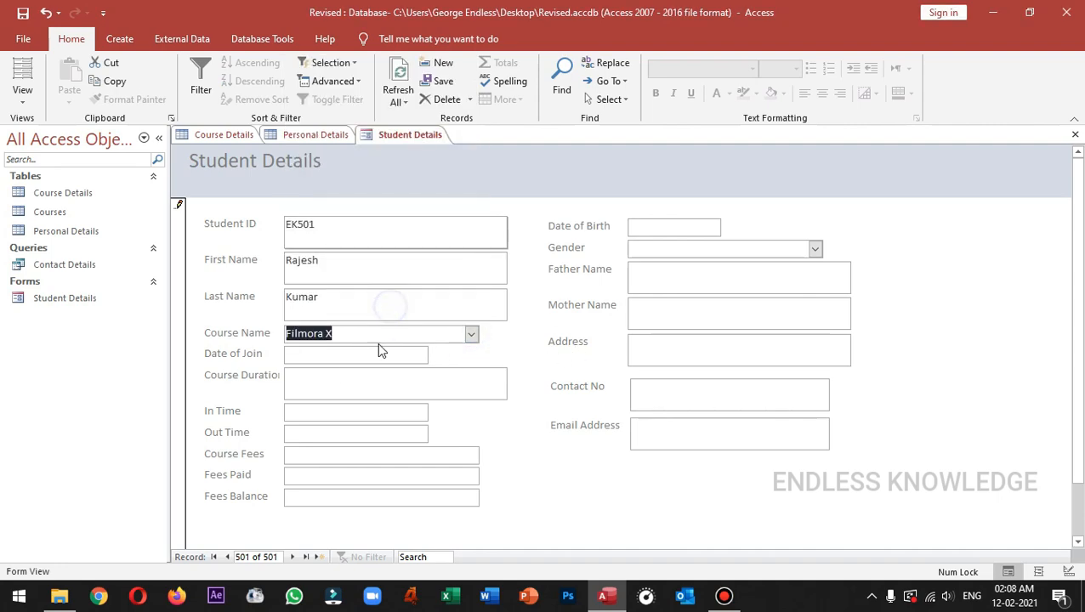
{"action": "left_click", "coordinate": [351, 356]}
{"action": "left_click", "coordinate": [436, 353]}
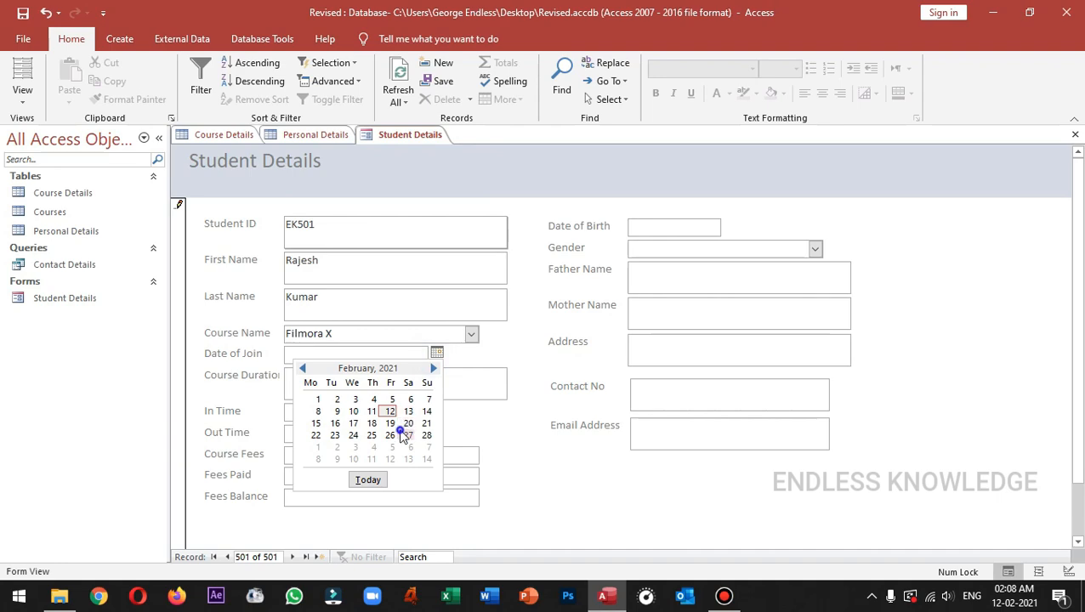
{"action": "left_click", "coordinate": [401, 432]}
{"action": "left_click", "coordinate": [394, 379]}
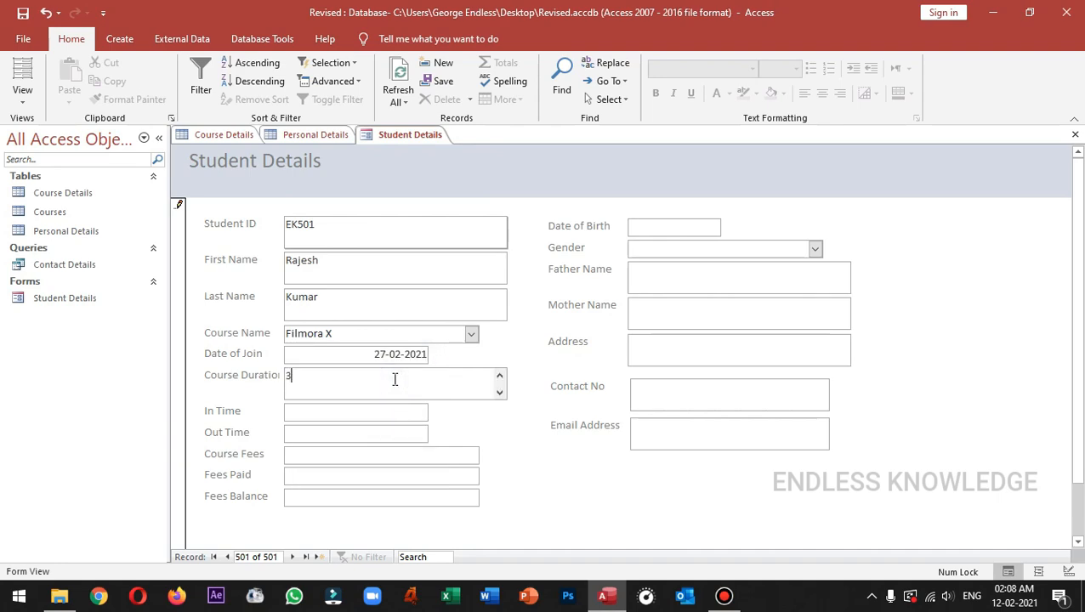
{"action": "type", "text": "3 months"}
{"action": "left_click", "coordinate": [382, 412]}
{"action": "type", "text": "11.0"}
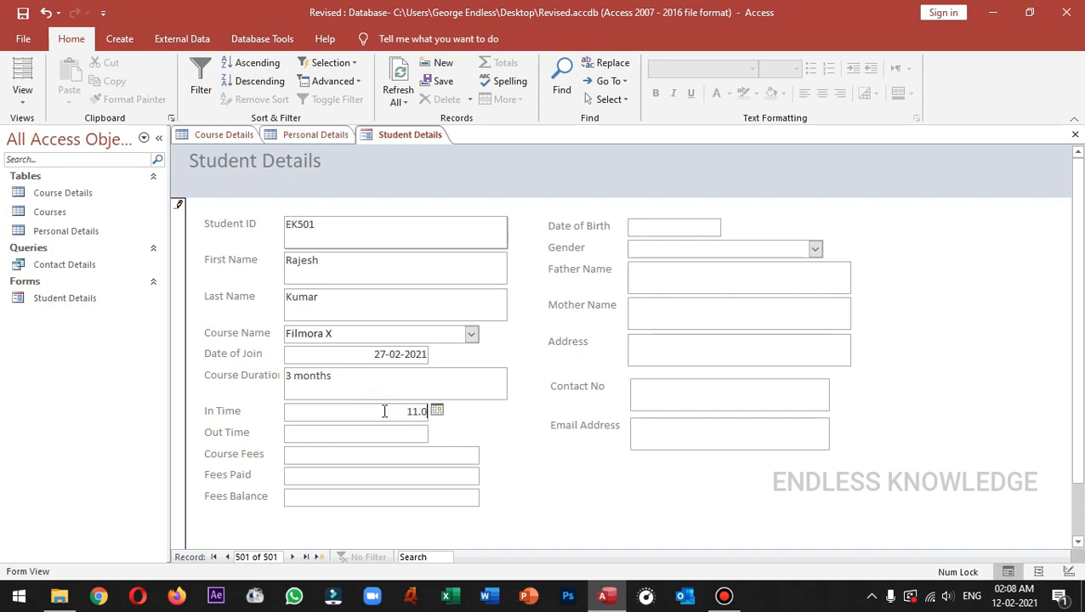
{"action": "type", "text": "0"}
{"action": "key", "text": "Tab"}
{"action": "type", "text": "1.0p"}
{"action": "key", "text": "Tab"}
Enter Course Fees 6,000, Fees Paid 3,000 and Fees Balance 3,000.
{"action": "type", "text": "6,000"}
{"action": "key", "text": "Tab"}
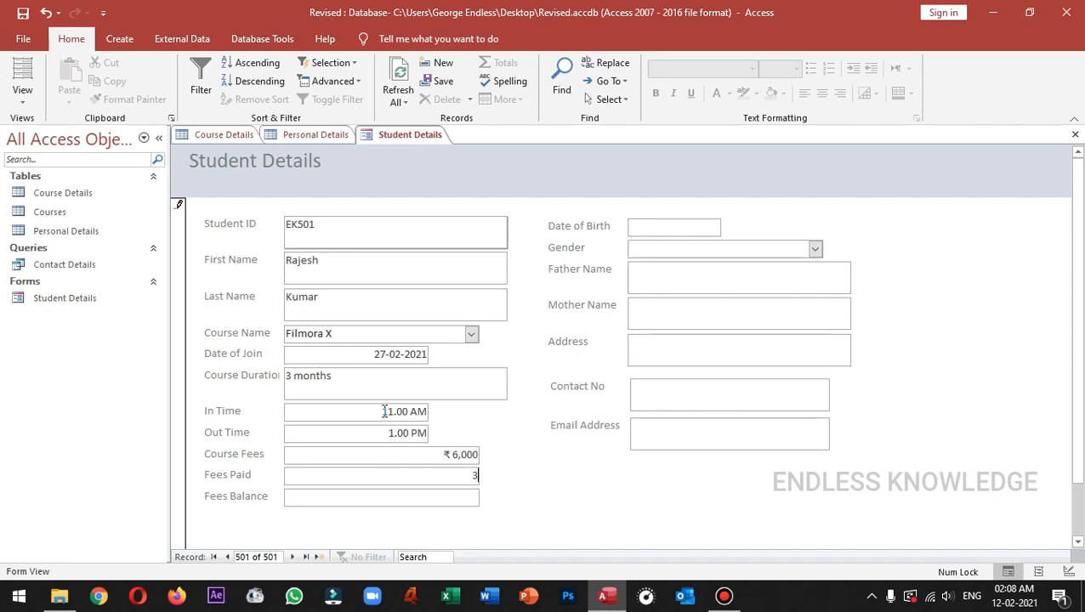
{"action": "key", "text": "Tab"}
{"action": "type", "text": "3"}
{"action": "key", "text": "Tab"}
{"action": "type", "text": "2"}
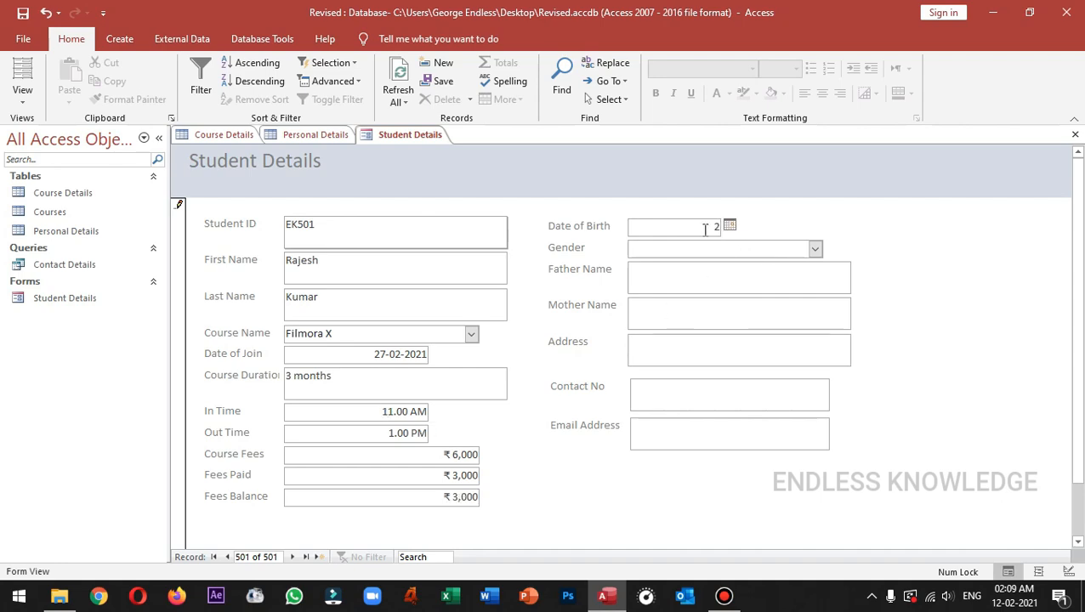
{"action": "type", "text": "8.08.1995"}
{"action": "key", "text": "Tab"}
{"action": "left_click", "coordinate": [814, 248]}
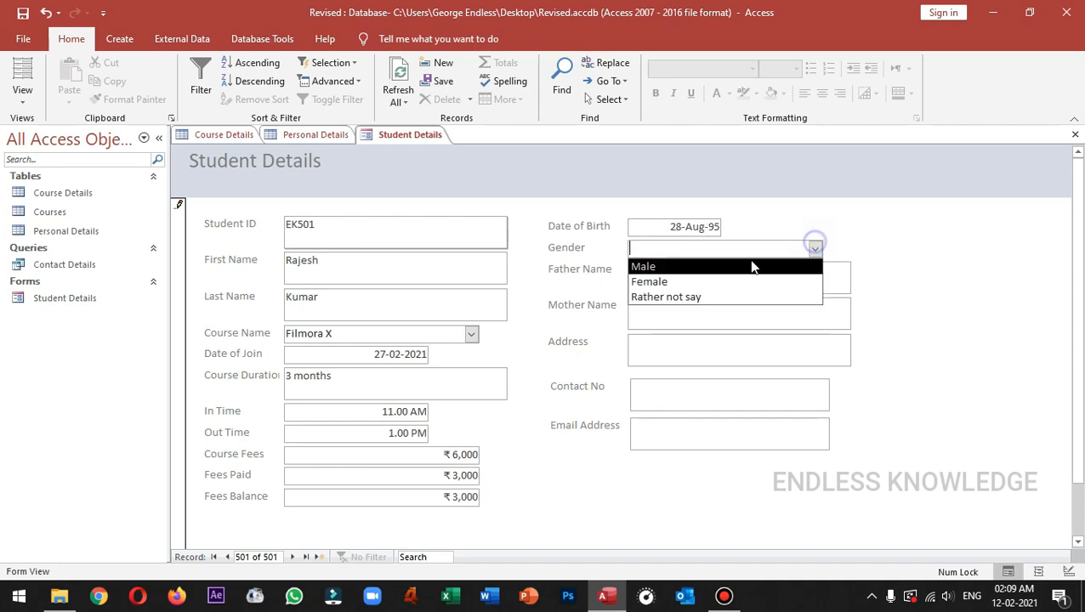
{"action": "left_click", "coordinate": [730, 264]}
{"action": "left_click", "coordinate": [718, 273]}
{"action": "type", "text": "R"}
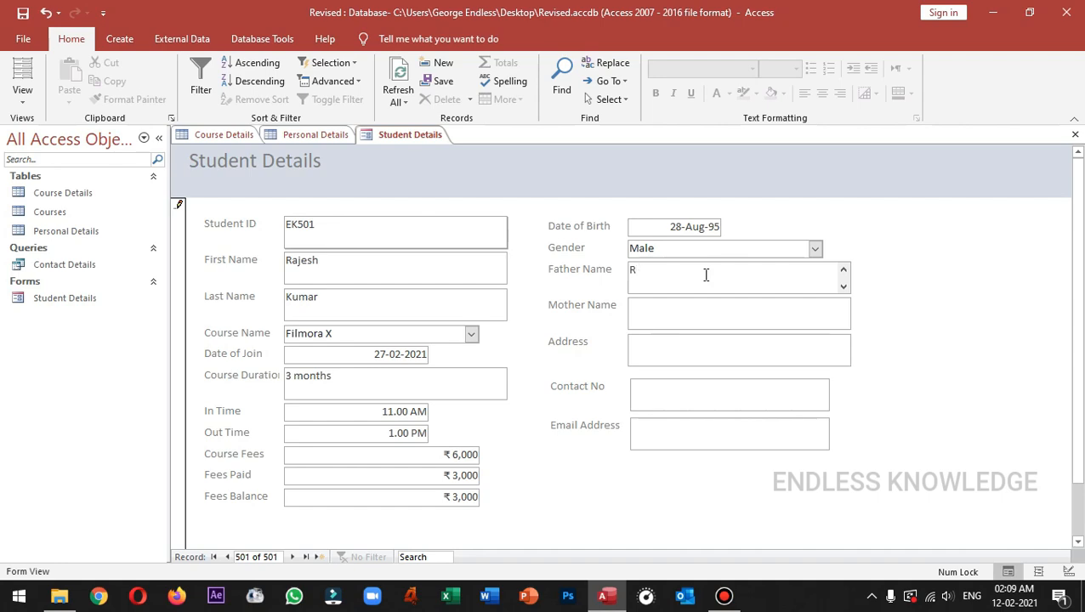
{"action": "type", "text": "Eja"}
{"action": "key", "text": "Tab"}
{"action": "type", "text": "Ra"}
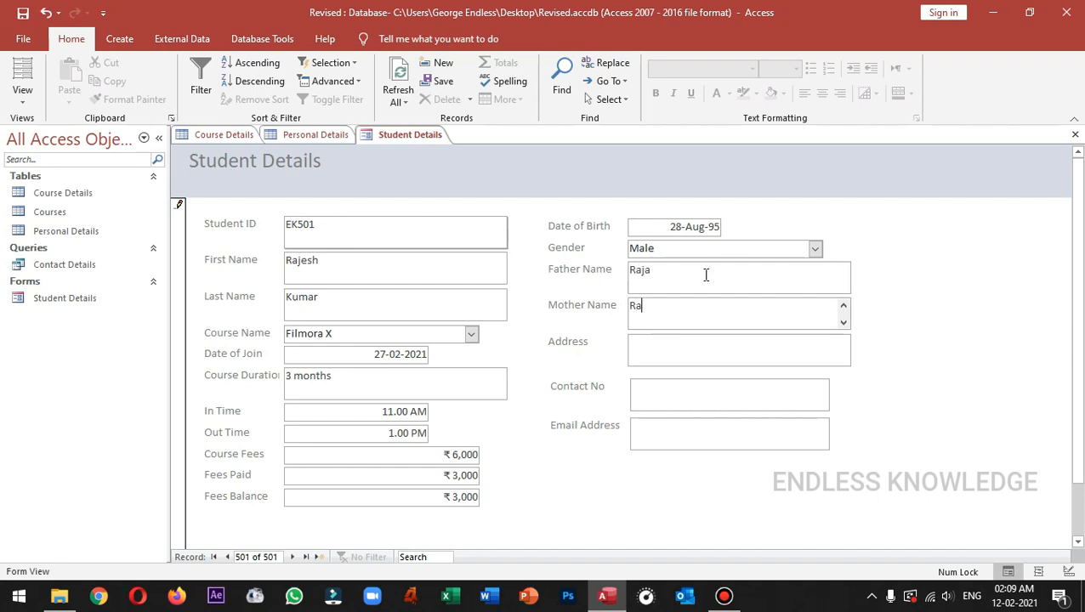
{"action": "type", "text": "ni"}
{"action": "key", "text": "Tab"}
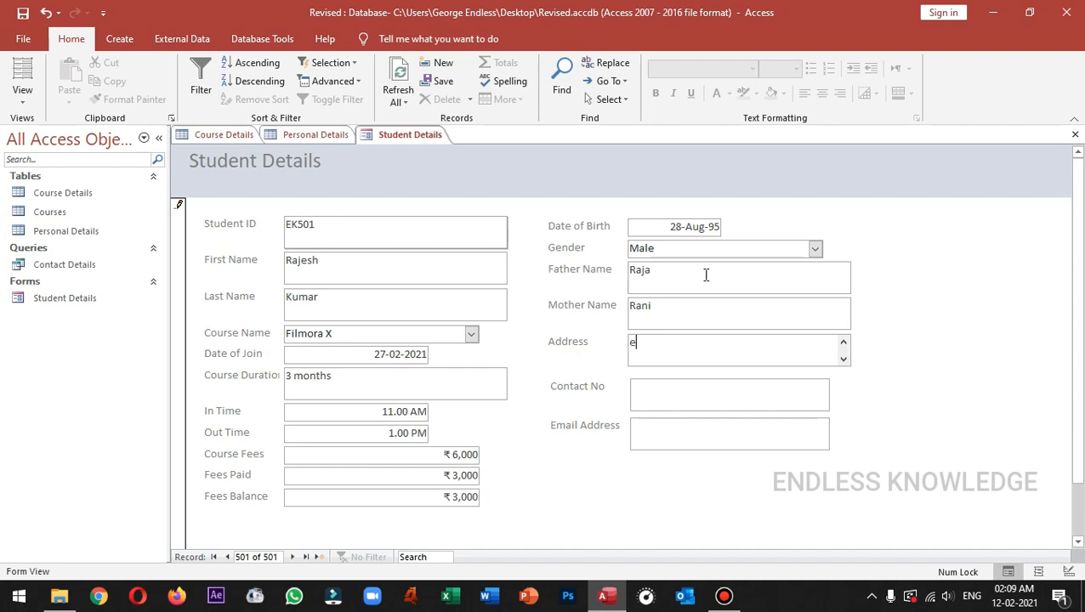
Fill in the student's address, contact number and e-mail address, then save the record.
{"action": "key", "text": "Tab"}
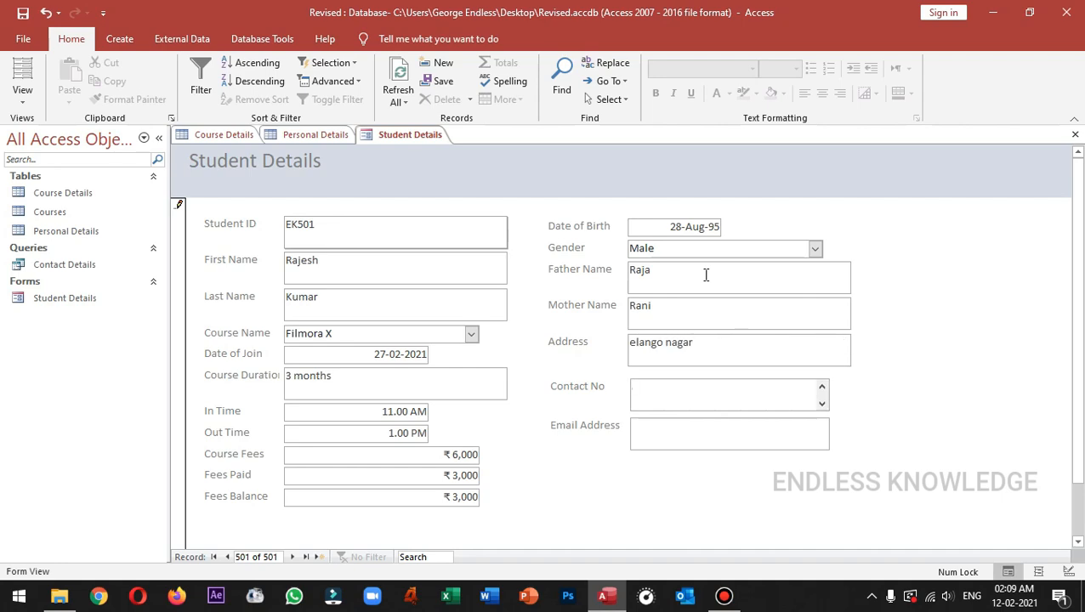
{"action": "left_click", "coordinate": [728, 436]}
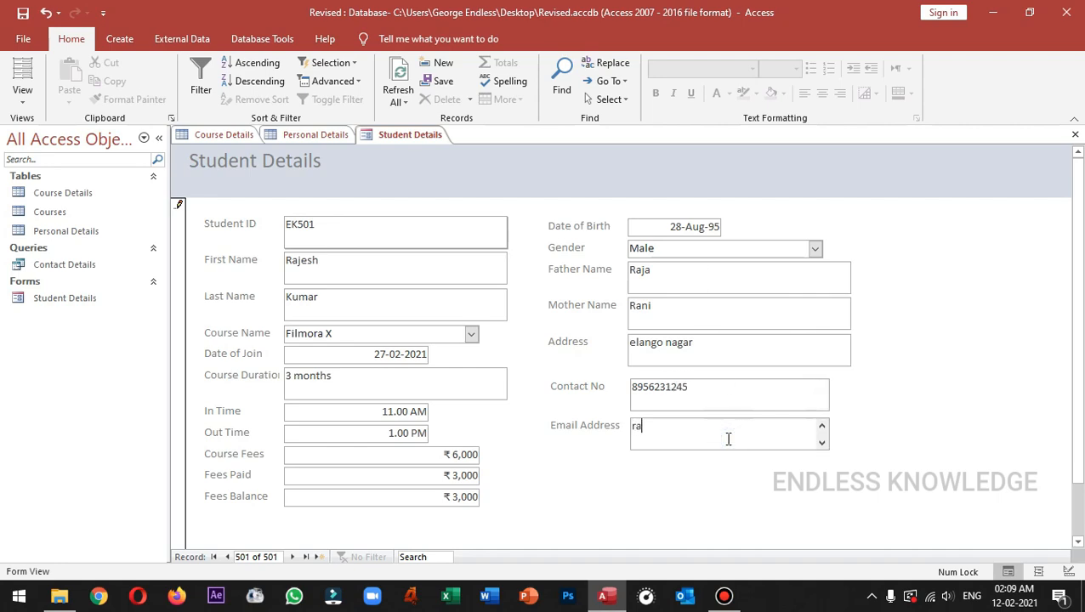
{"action": "left_click", "coordinate": [444, 82]}
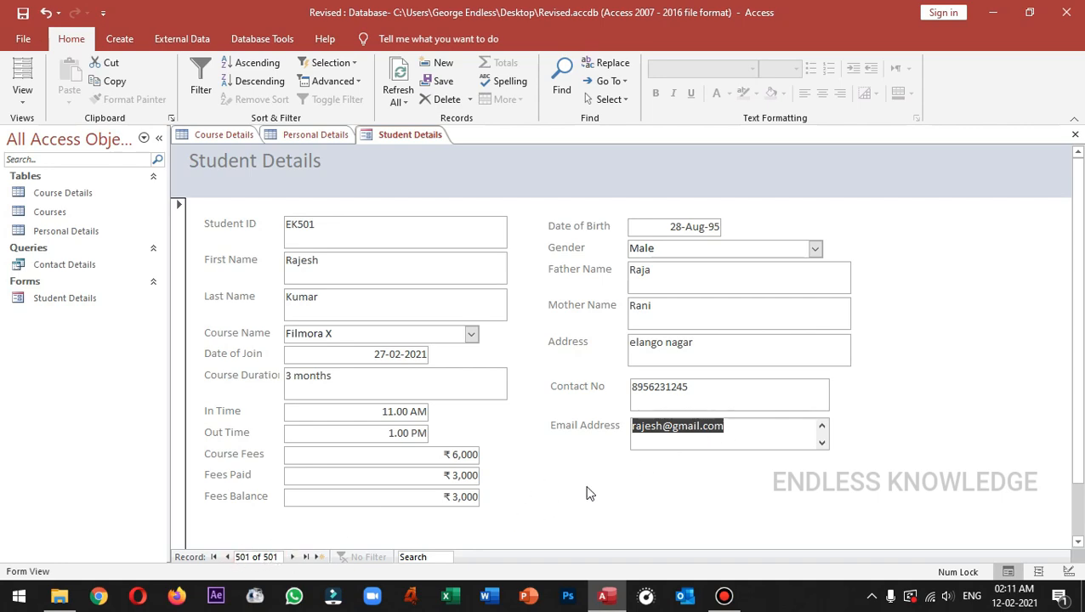
{"action": "left_click", "coordinate": [218, 136]}
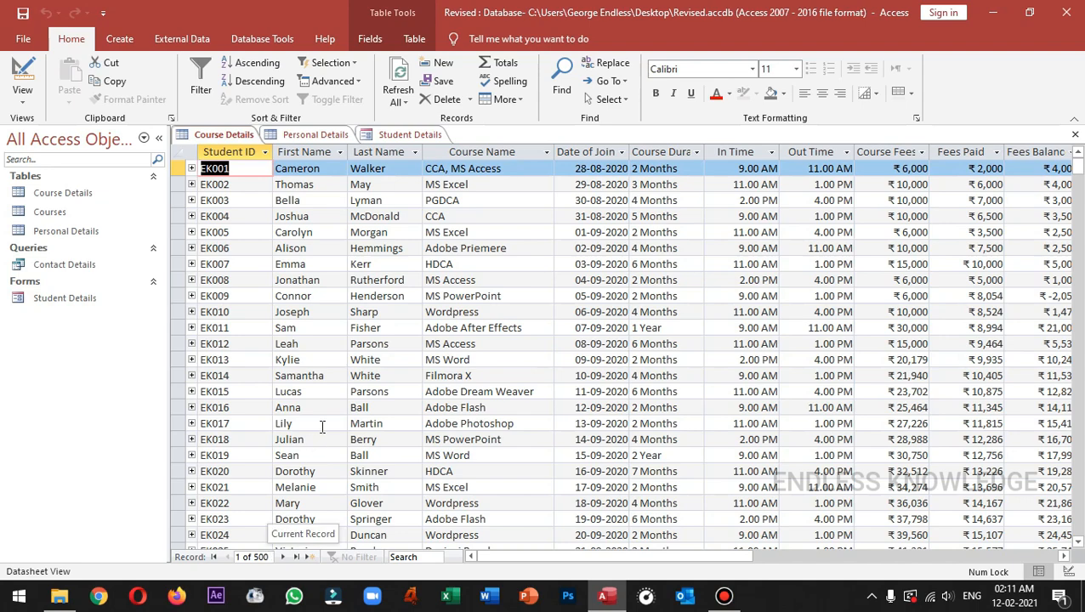
{"action": "left_click", "coordinate": [272, 137]}
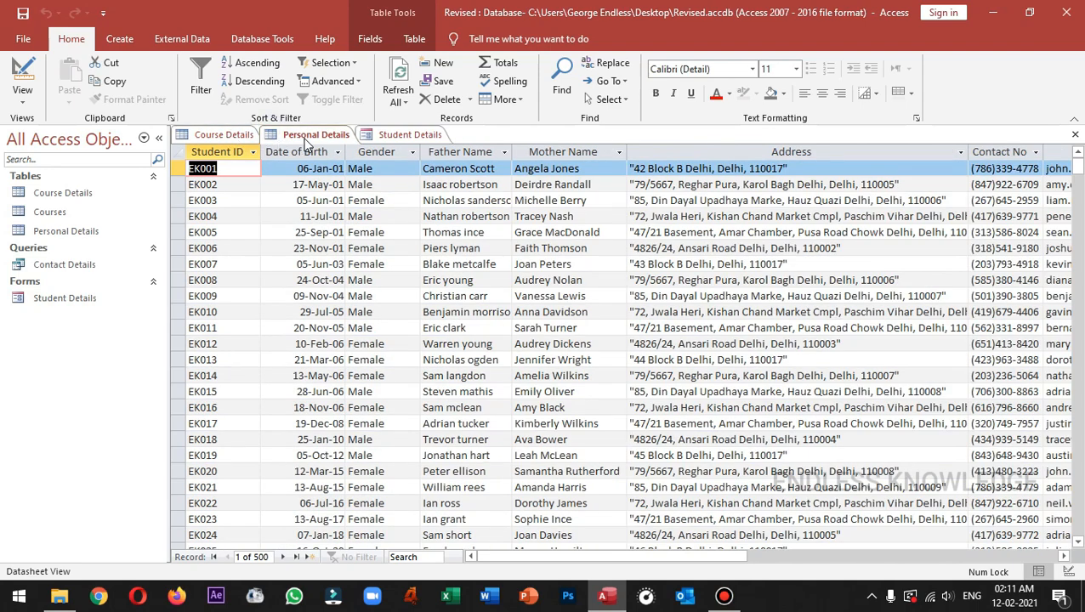
{"action": "left_click", "coordinate": [217, 134]}
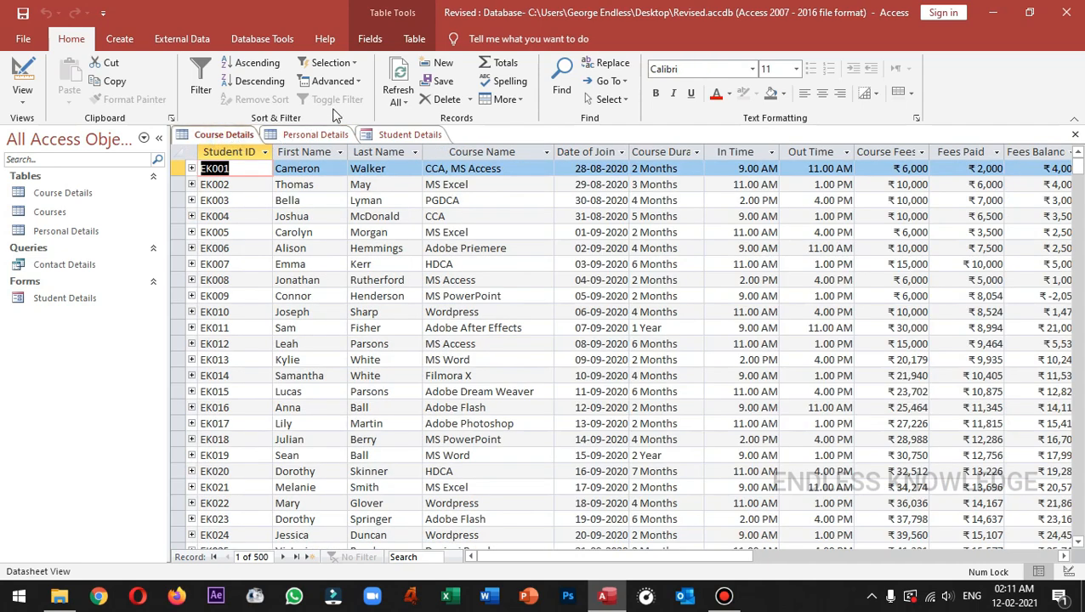
{"action": "left_click", "coordinate": [396, 99]}
{"action": "left_click", "coordinate": [410, 117]}
{"action": "left_click", "coordinate": [314, 134]}
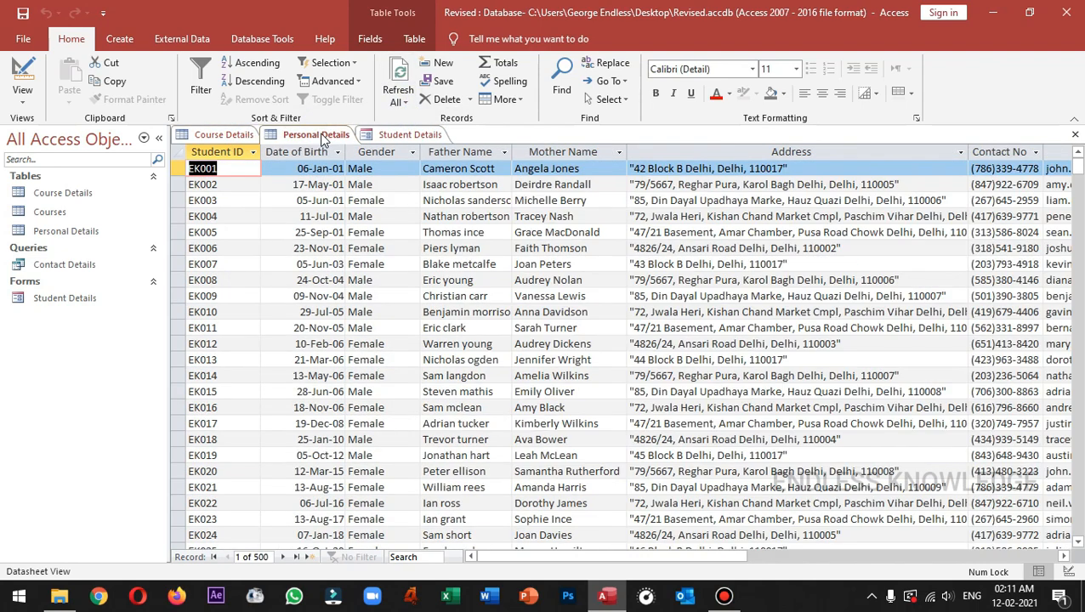
{"action": "left_click", "coordinate": [222, 135]}
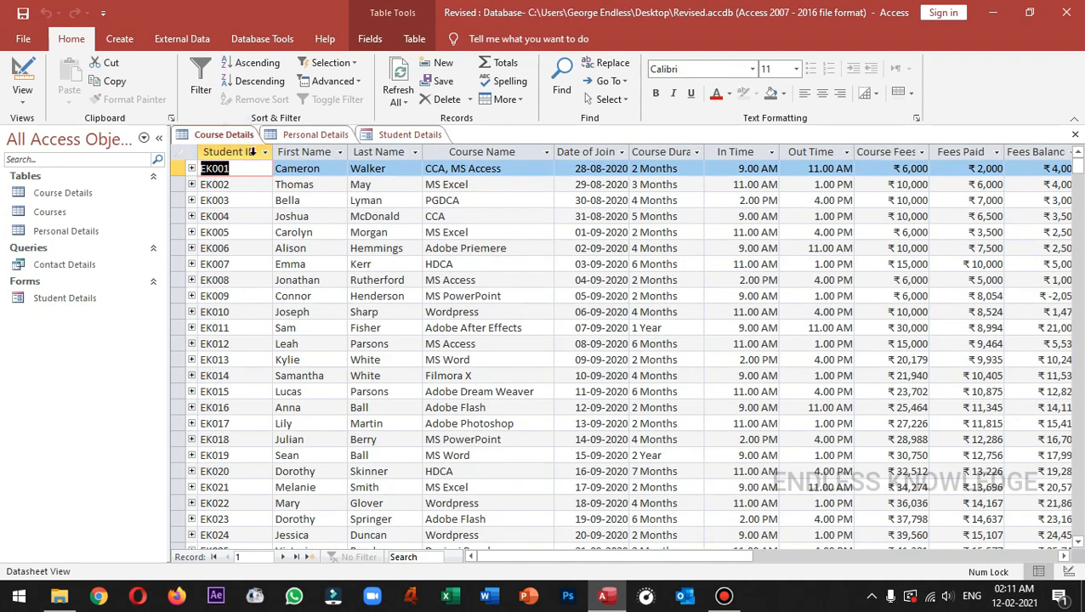
{"action": "left_click", "coordinate": [261, 188]}
{"action": "key", "text": "End"}
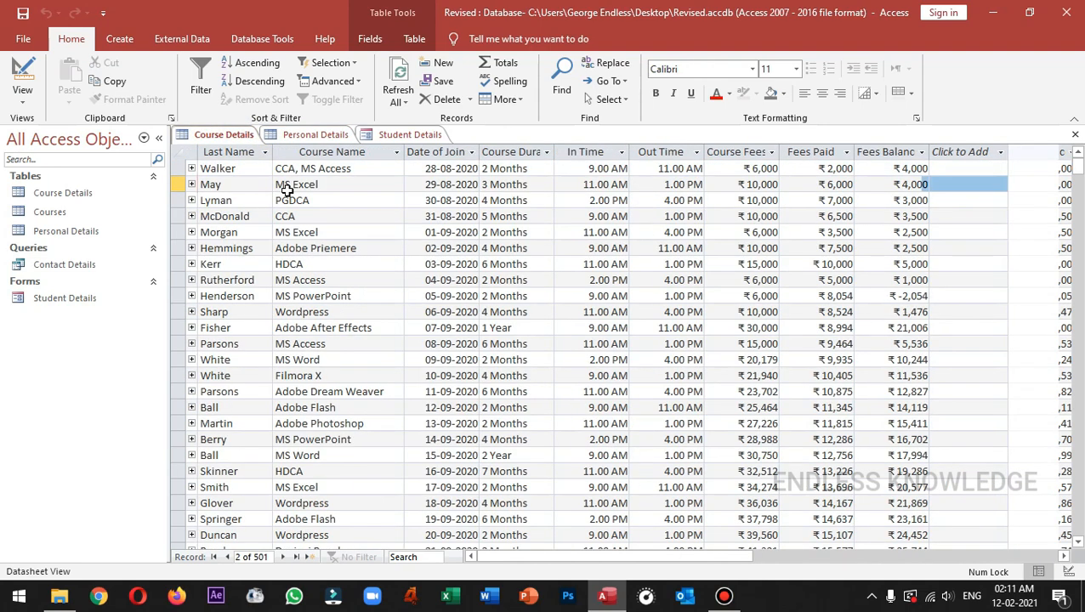
{"action": "key", "text": "Down"}
{"action": "key", "text": "ctrl+End"}
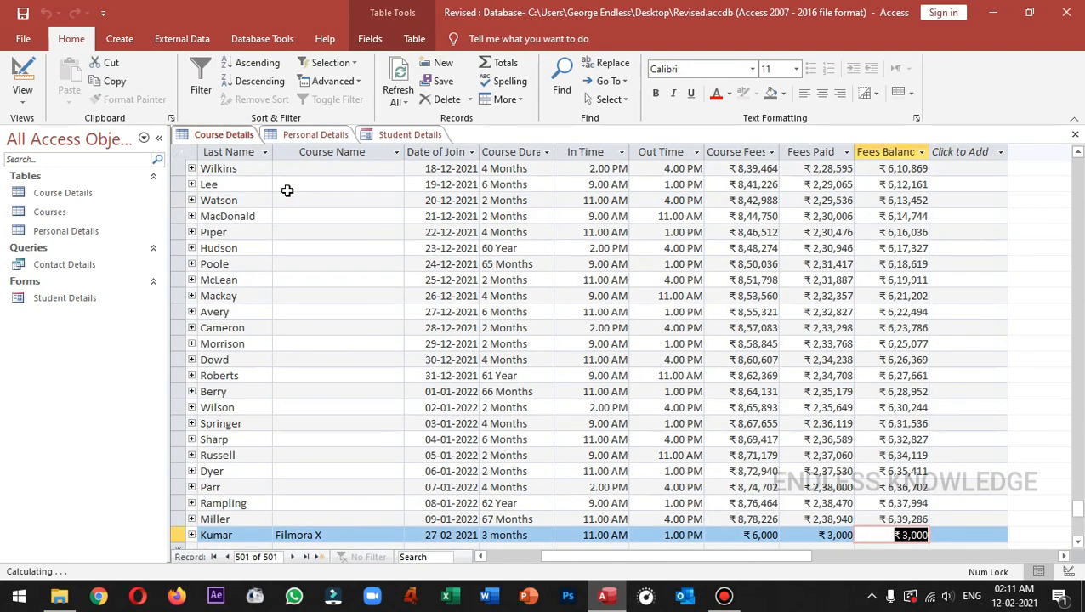
{"action": "left_click_drag", "start_coordinate": [607, 558], "coordinate": [550, 558]}
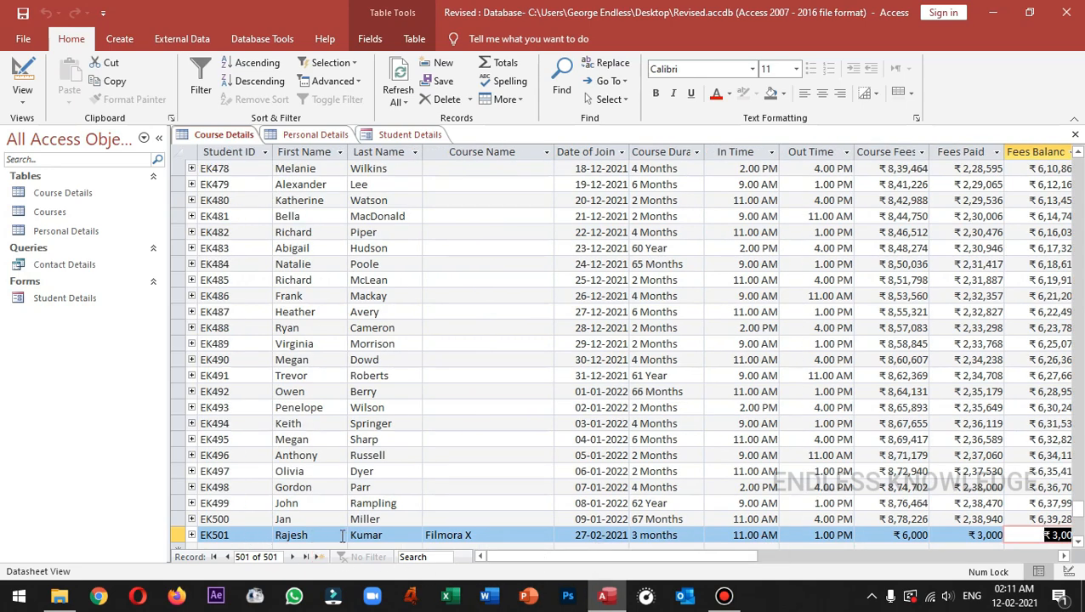
{"action": "left_click_drag", "start_coordinate": [595, 557], "coordinate": [542, 528]}
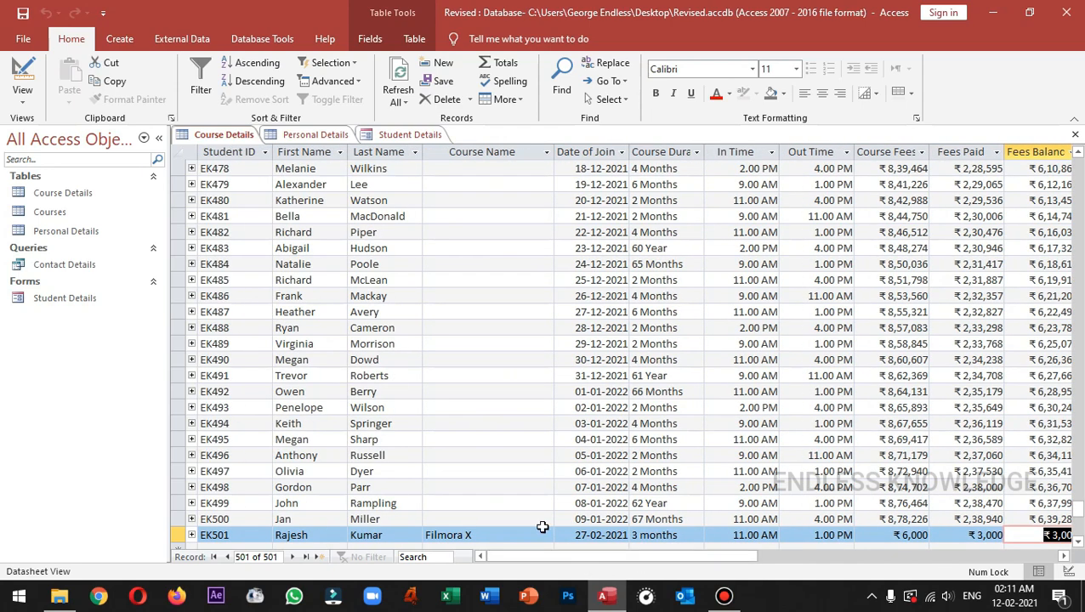
{"action": "left_click", "coordinate": [313, 136]}
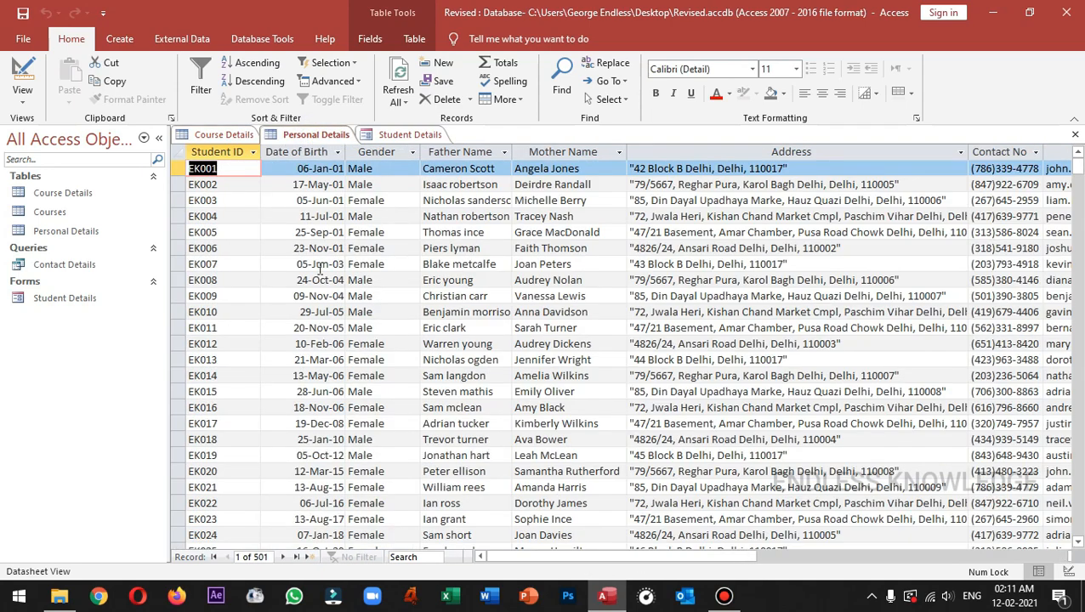
{"action": "key", "text": "ctrl+End"}
{"action": "left_click", "coordinate": [543, 557]}
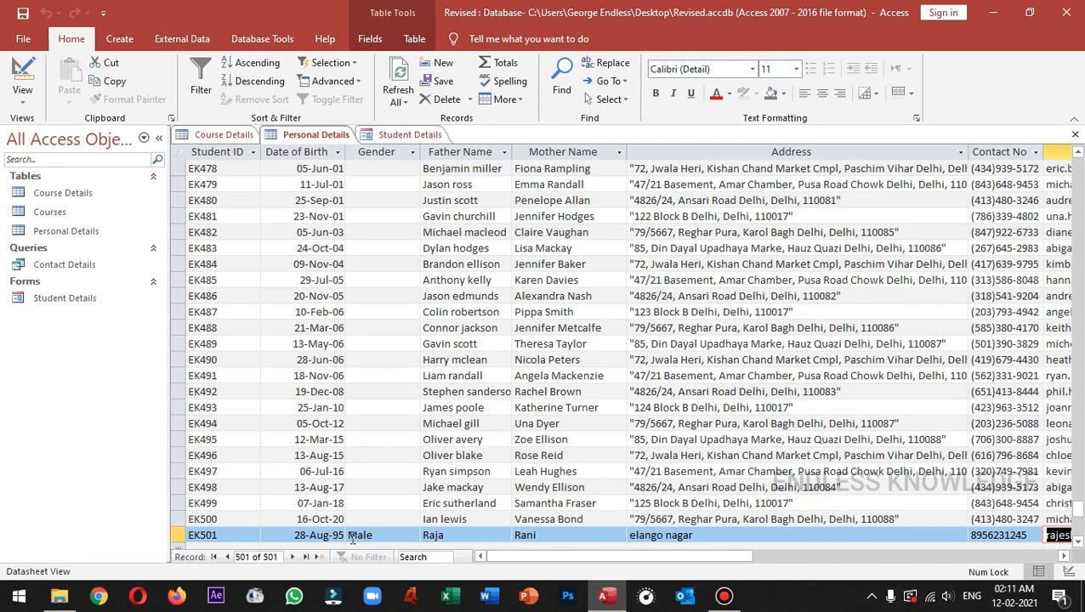
{"action": "mouse_move", "coordinate": [599, 558]}
{"action": "left_mouse_down"}
{"action": "mouse_move", "coordinate": [693, 563]}
{"action": "mouse_move", "coordinate": [603, 561]}
{"action": "left_mouse_up"}
{"action": "left_click", "coordinate": [406, 135]}
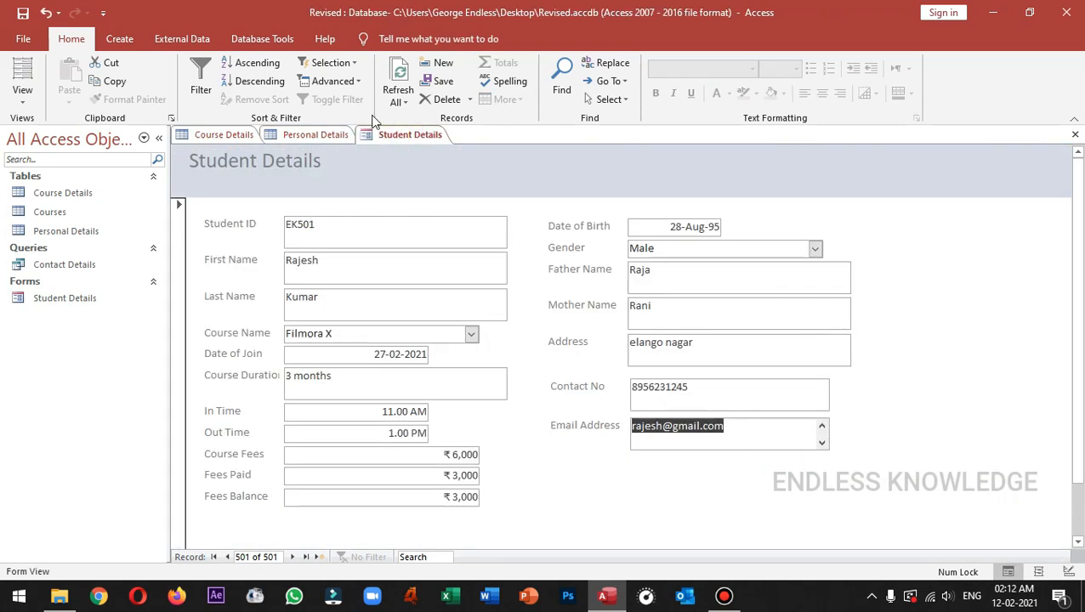
Open the Relationships diagram from Database Tools, then select the Course Details table under Create.
{"action": "left_click", "coordinate": [262, 38]}
{"action": "left_click", "coordinate": [208, 77]}
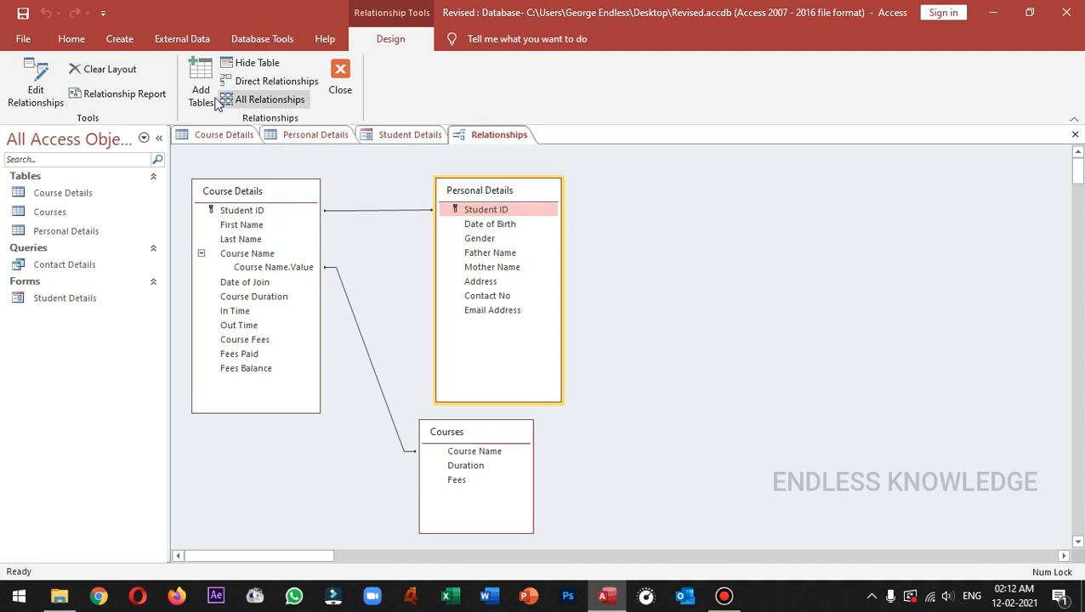
{"action": "left_click", "coordinate": [119, 39]}
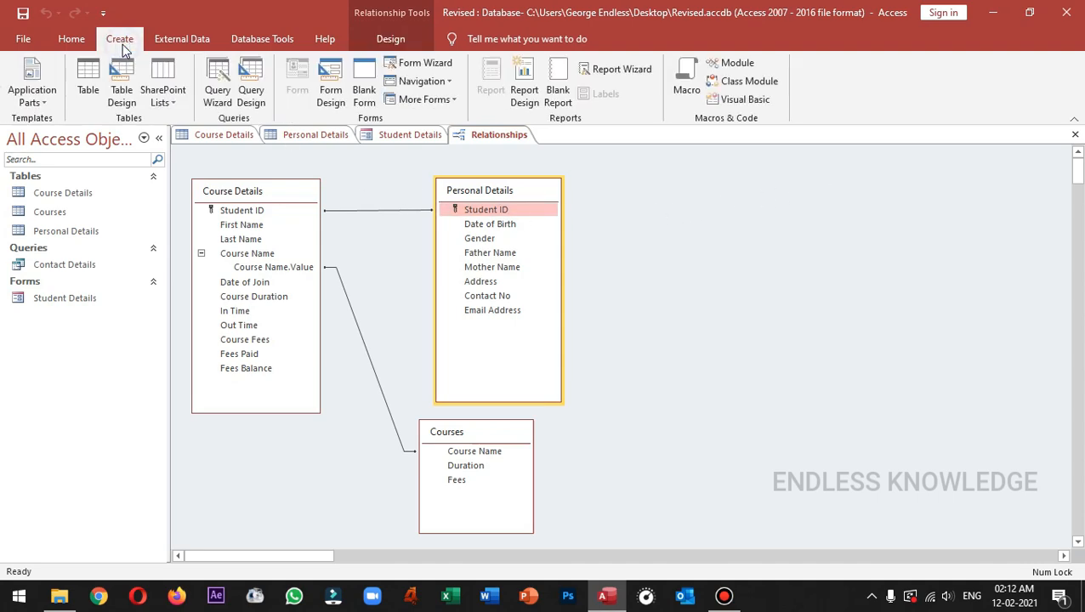
{"action": "left_click", "coordinate": [80, 197]}
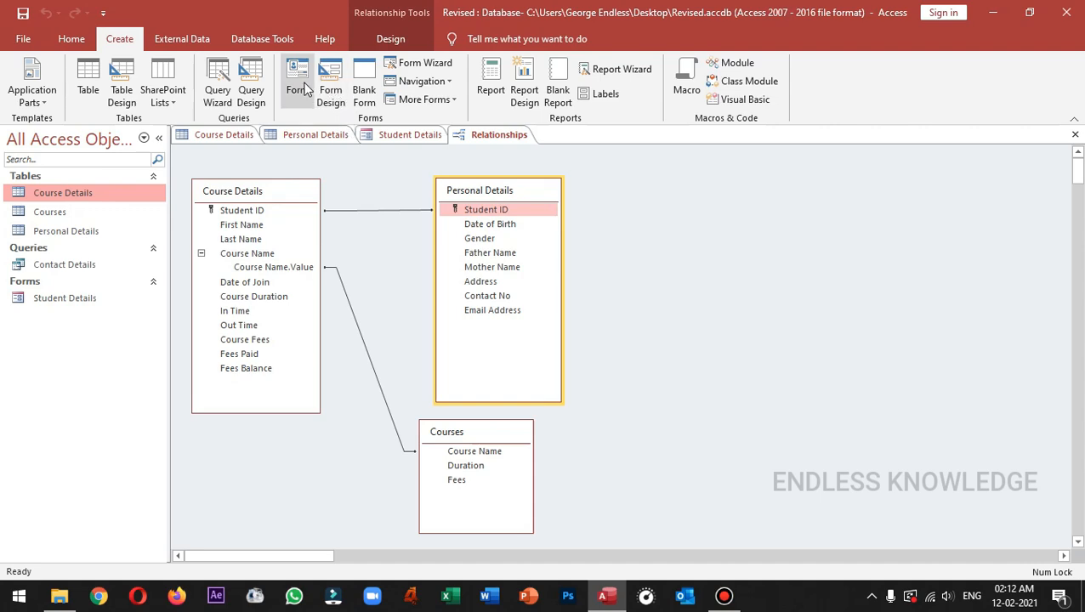
Generate a quick Course Details form, then open Student Details in Design View with the Controls gallery expanded.
{"action": "left_click", "coordinate": [301, 89]}
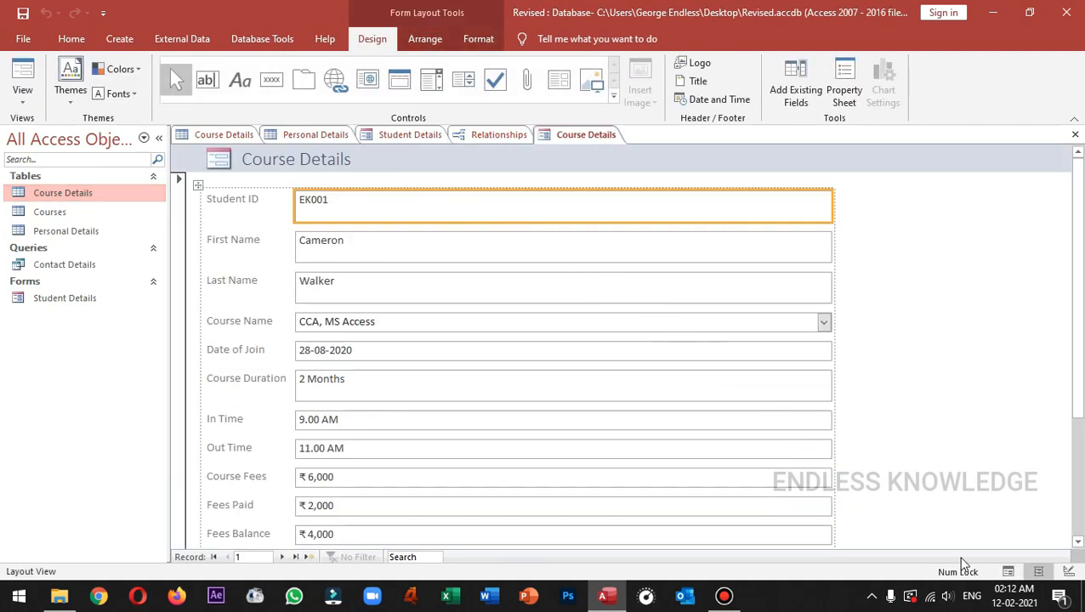
{"action": "left_click", "coordinate": [1010, 572]}
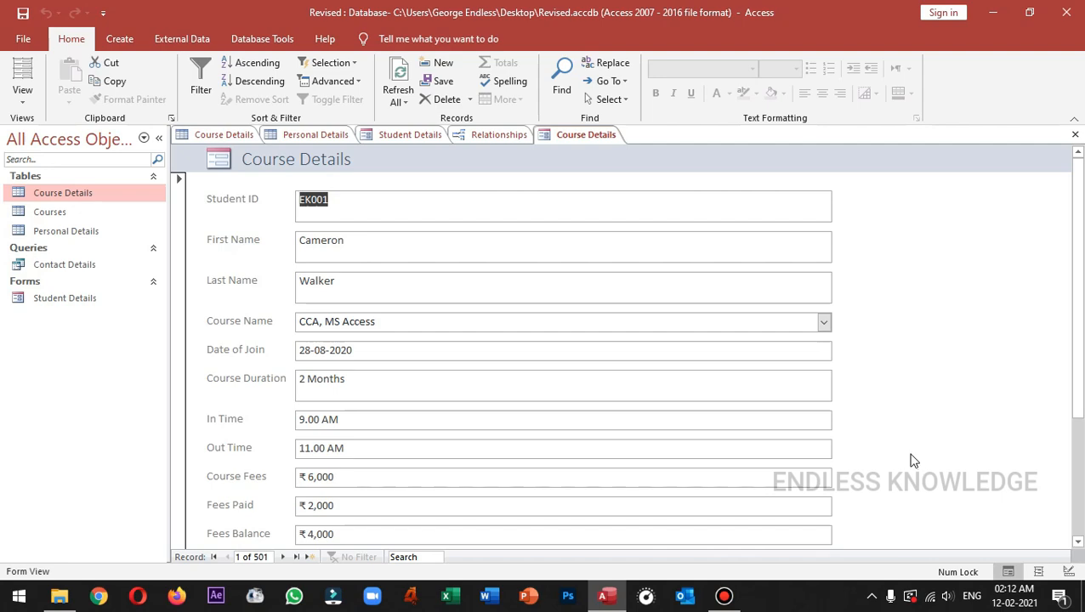
{"action": "left_click", "coordinate": [416, 139]}
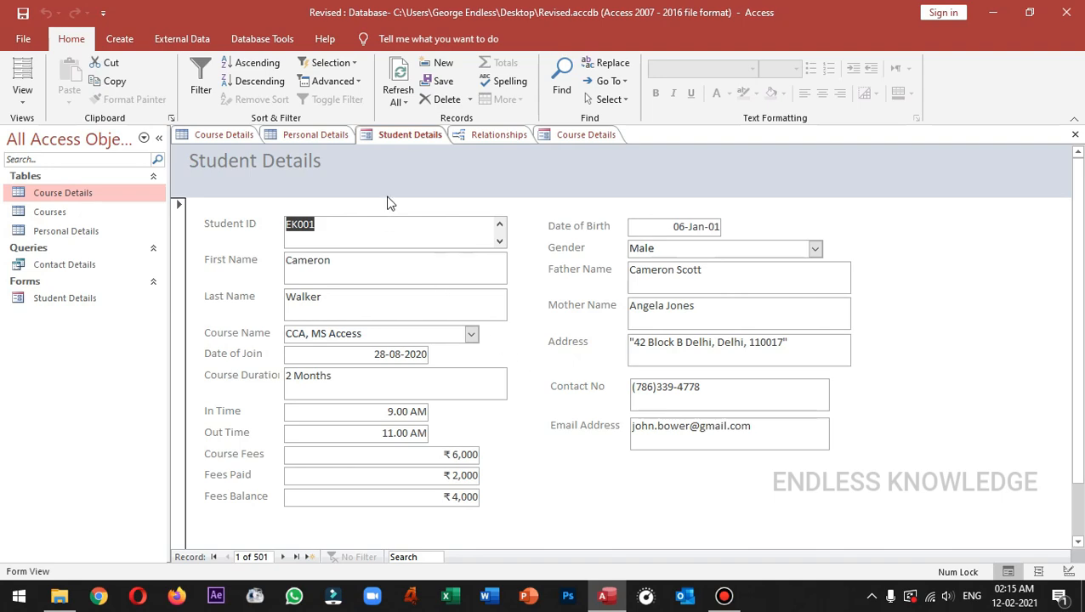
{"action": "right_click", "coordinate": [415, 135]}
{"action": "left_click", "coordinate": [459, 241]}
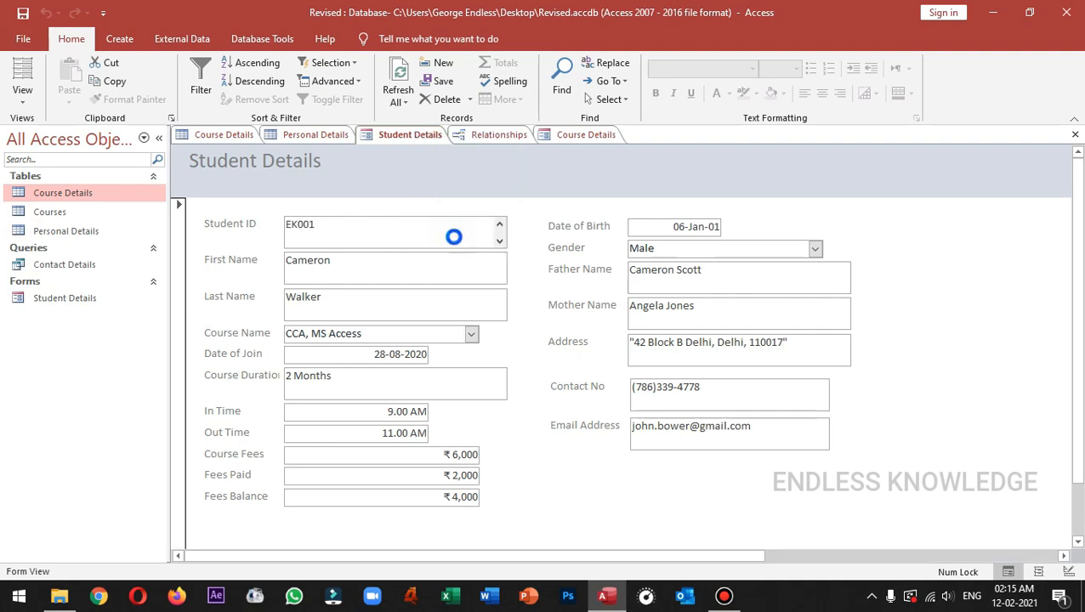
{"action": "left_click", "coordinate": [485, 99]}
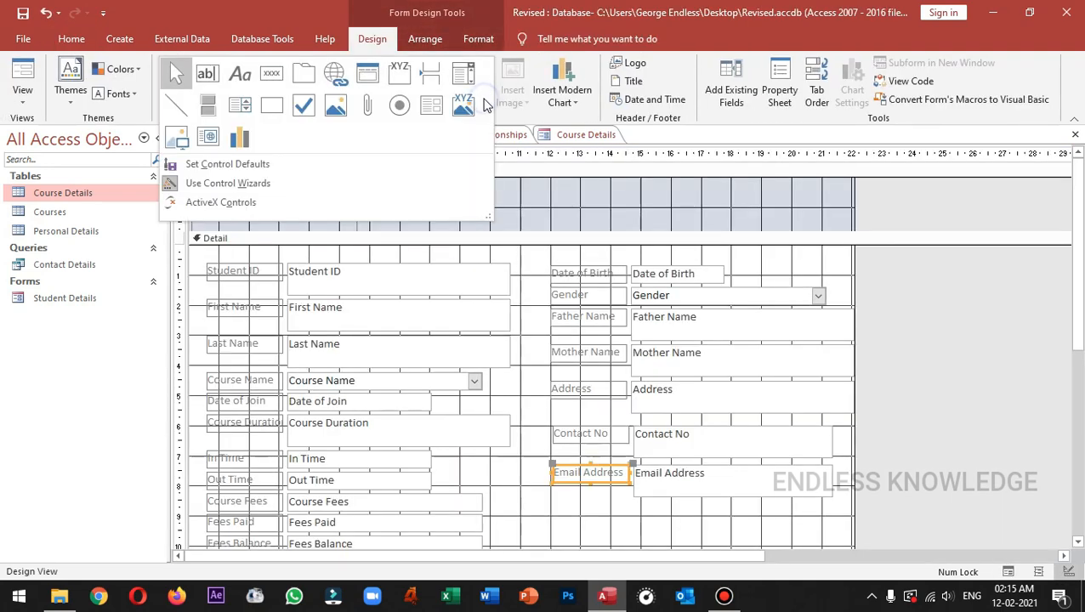